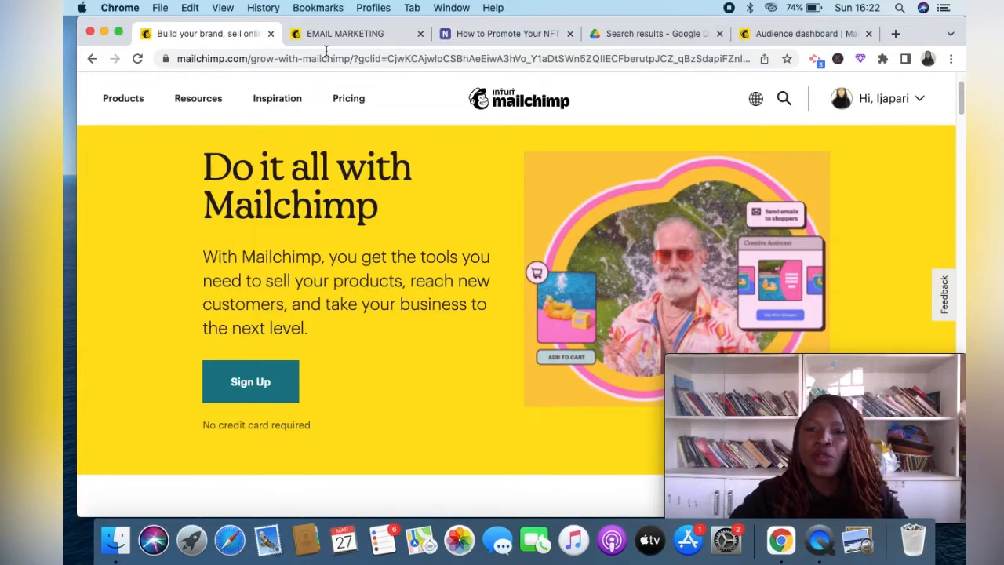
# - Go to the Audience dashboard and start creating an automation, continuing to the Customer Journeys page
pyautogui.moveTo(830, 92)
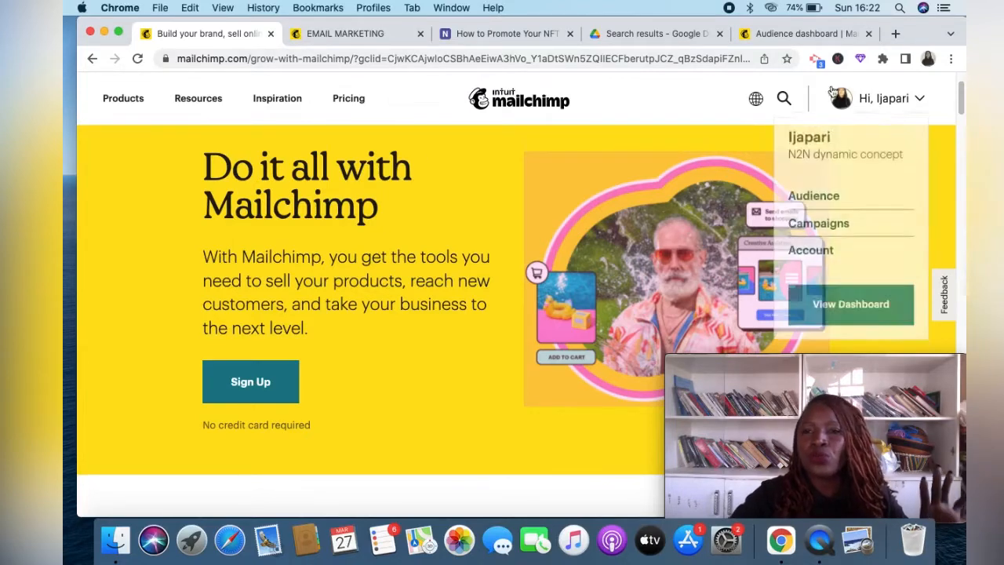
pyautogui.click(792, 37)
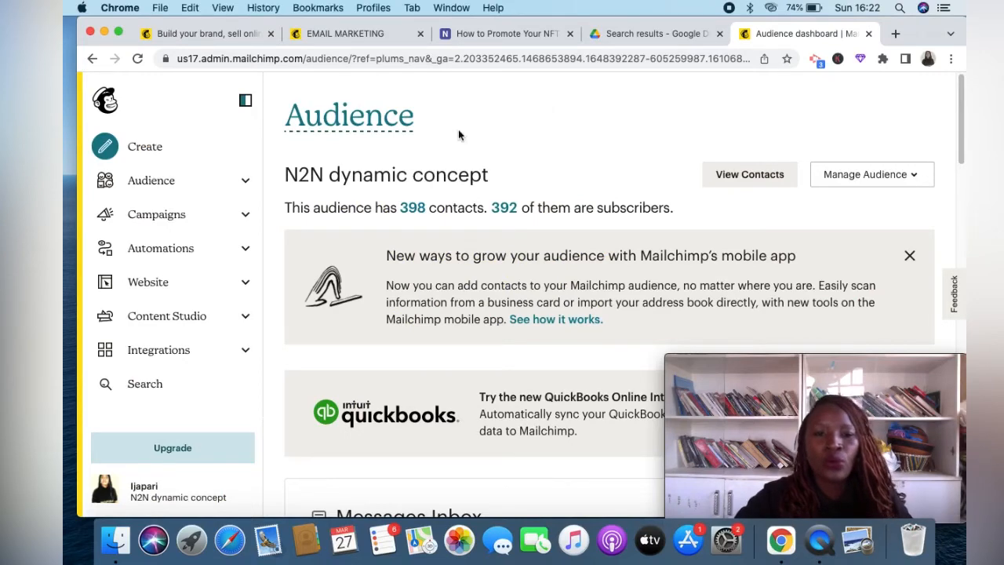
pyautogui.click(153, 149)
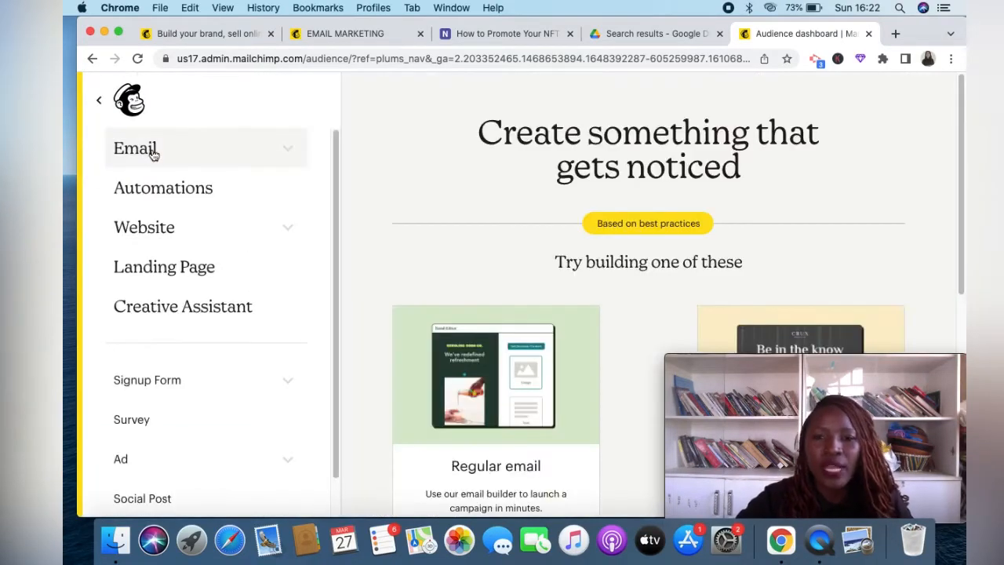
pyautogui.click(187, 197)
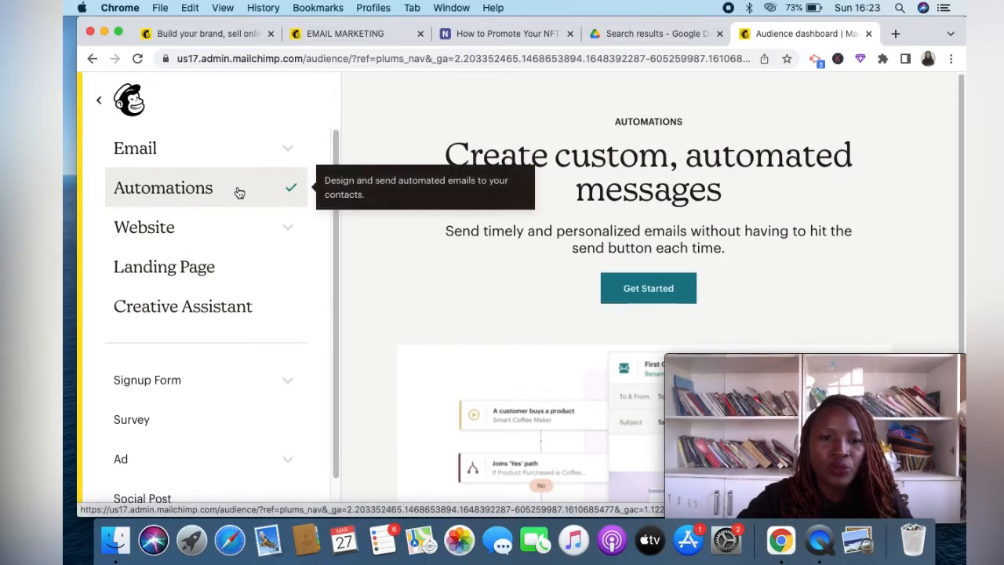
pyautogui.click(272, 191)
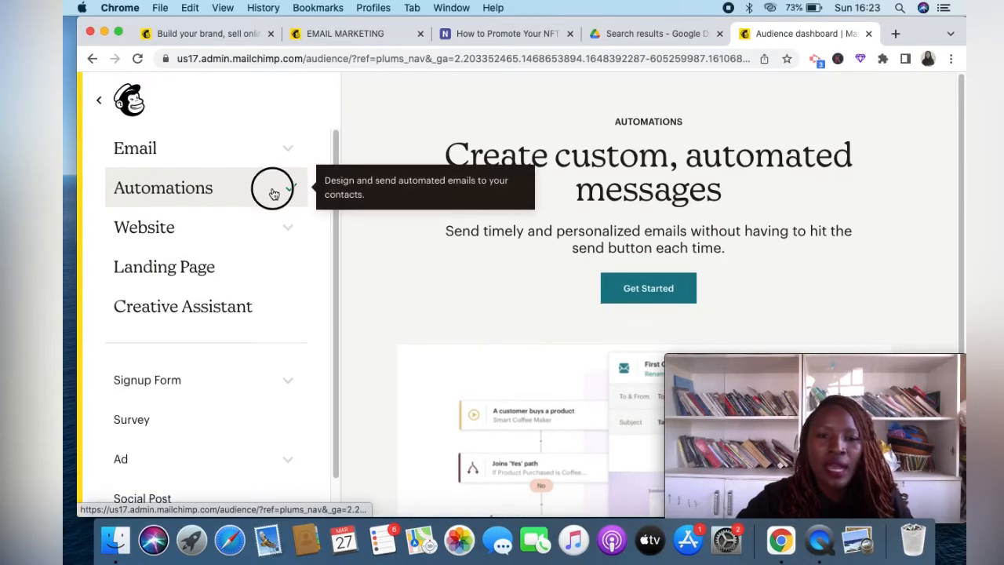
pyautogui.click(648, 292)
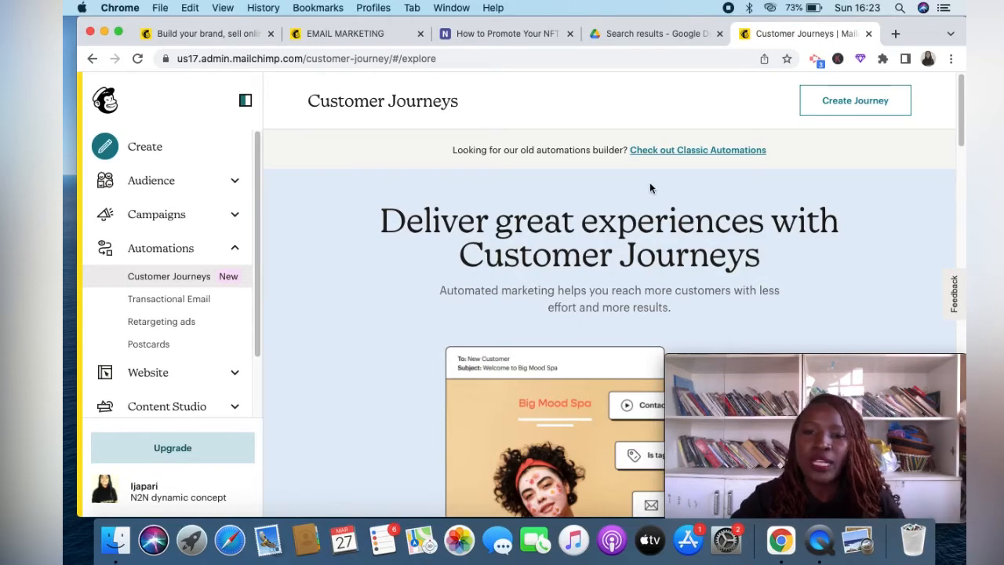
# - Create a classic "Welcome new subscribers" single-email automation for the N2N dynamic concept audience, keeping the campaign name "Single welcome email"
pyautogui.click(677, 153)
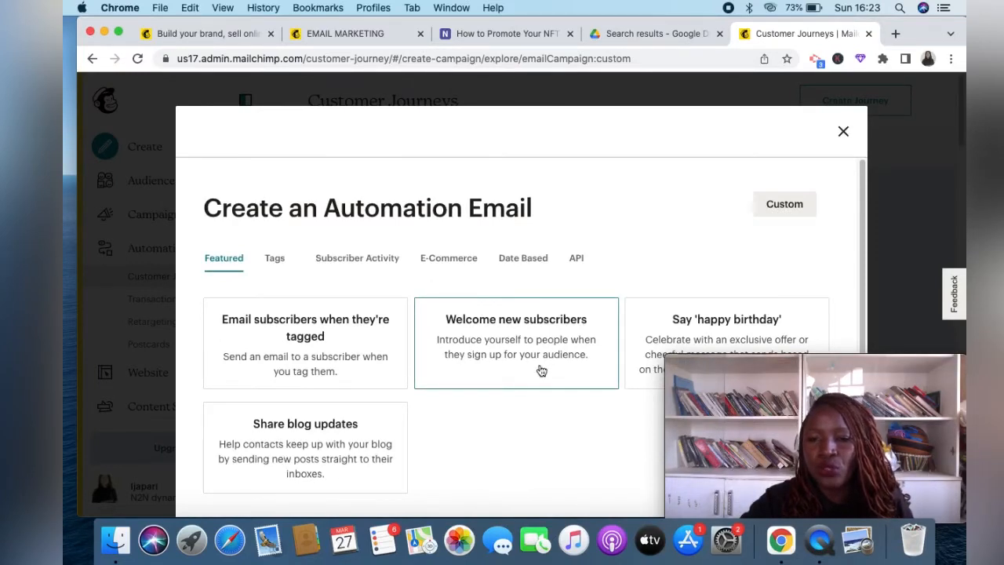
pyautogui.click(506, 345)
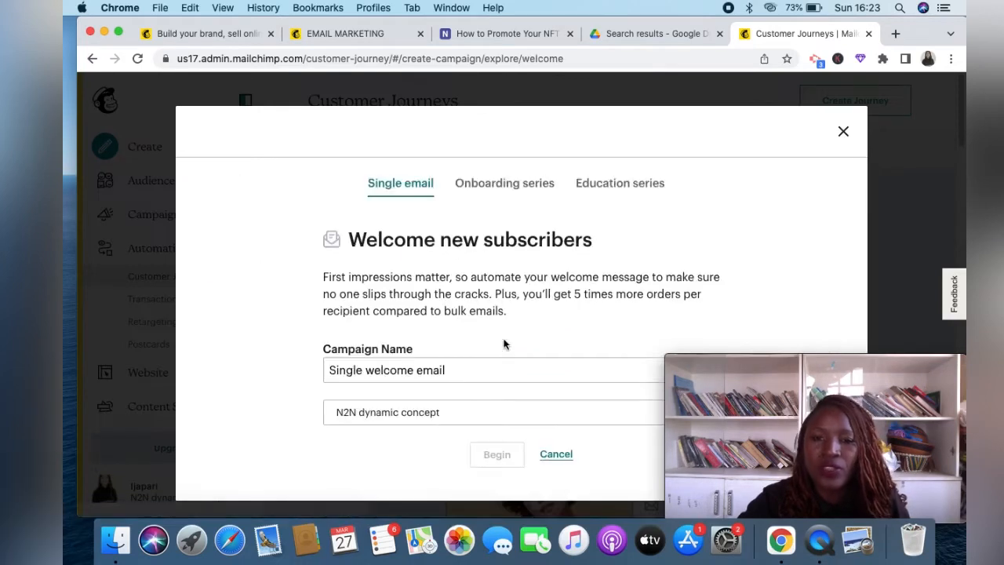
pyautogui.moveTo(760, 418)
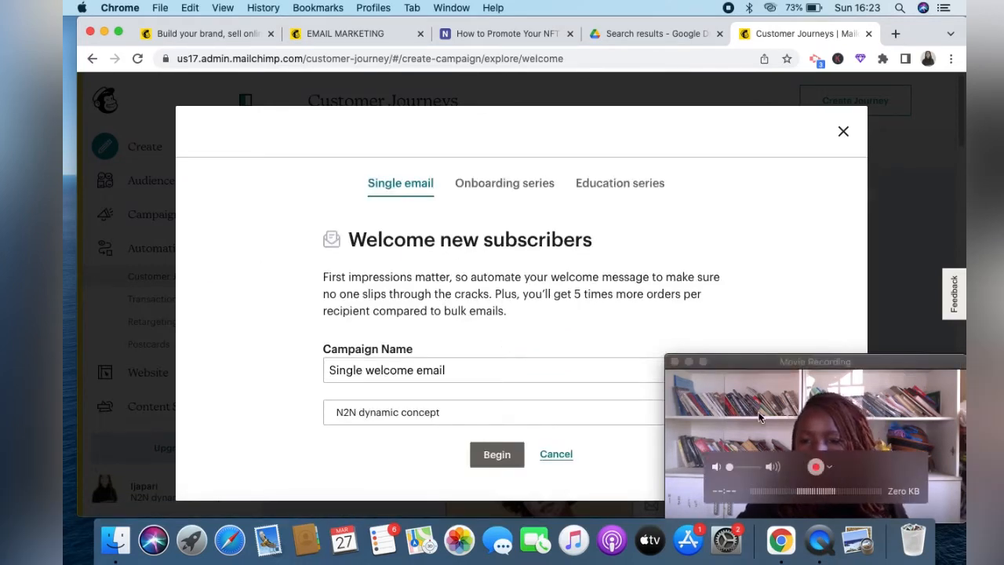
pyautogui.click(689, 361)
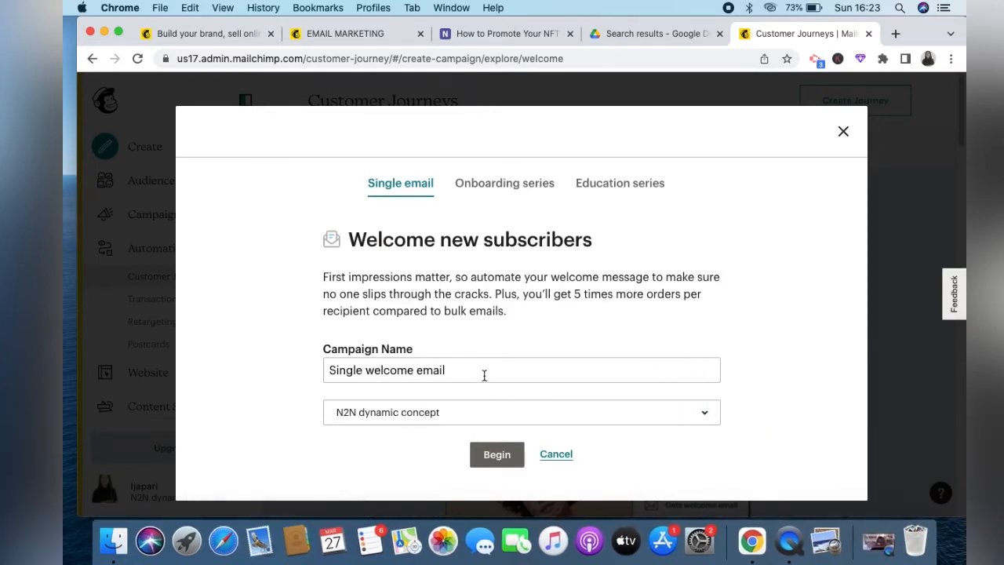
pyautogui.click(704, 416)
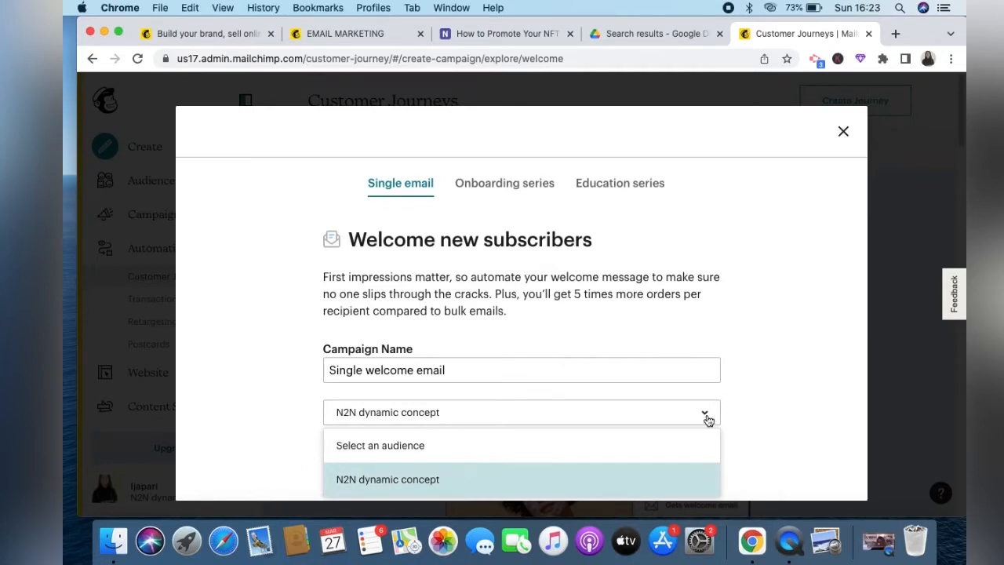
pyautogui.click(674, 411)
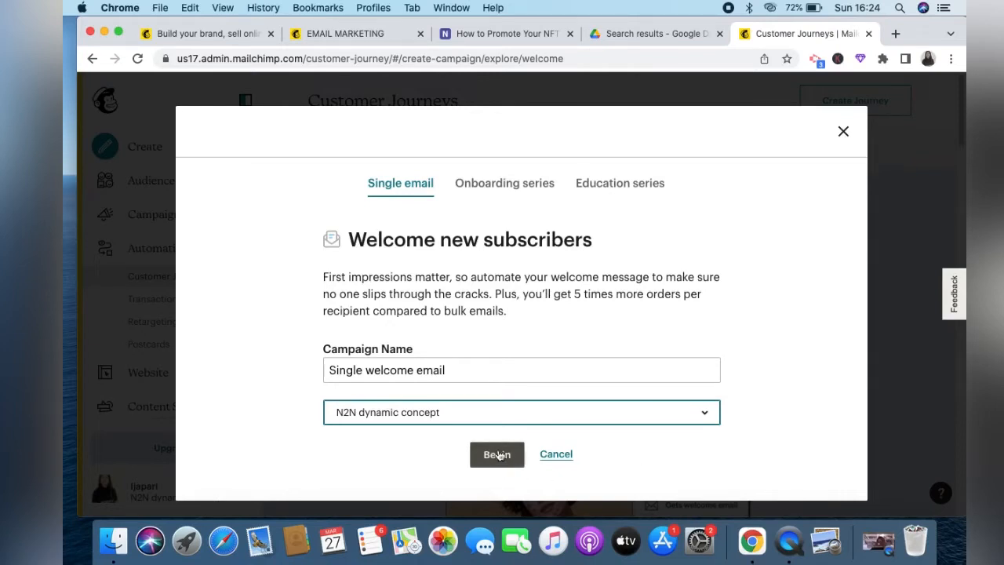
pyautogui.click(499, 455)
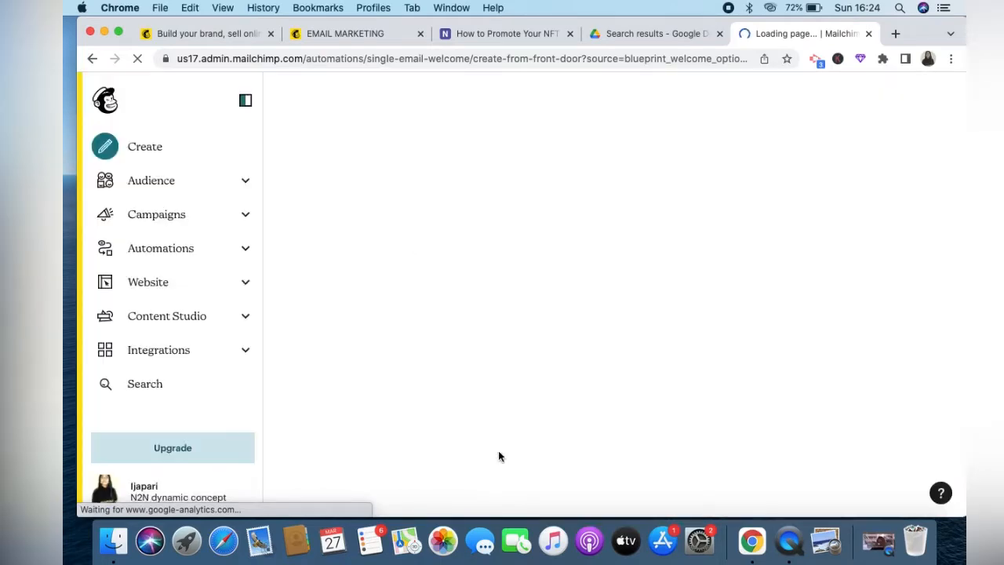
# - Review the welcome email draft's recipients, sender, subject and content sections
pyautogui.scroll(-1, 494, 322)
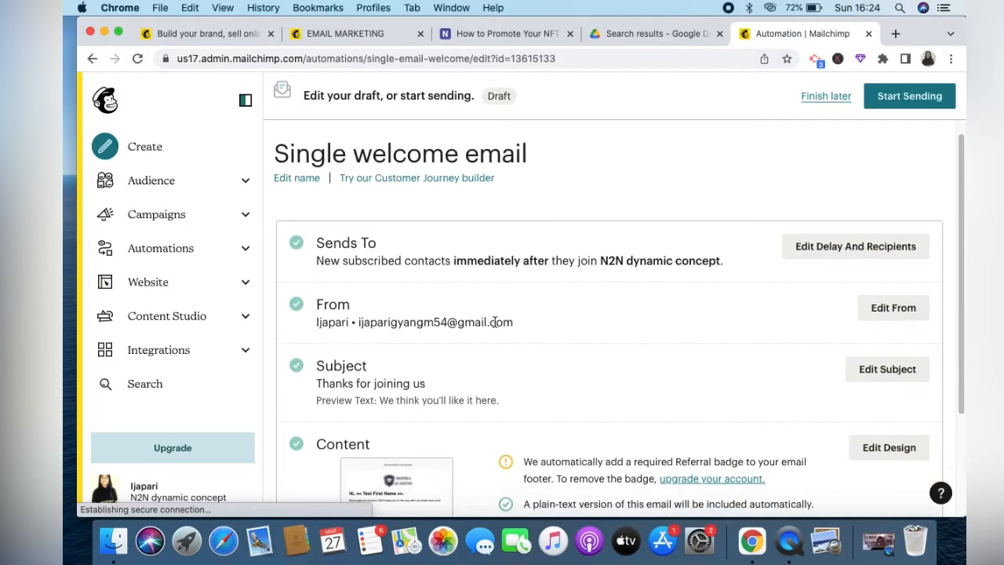
pyautogui.scroll(-3, 499, 321)
pyautogui.scroll(4, 500, 321)
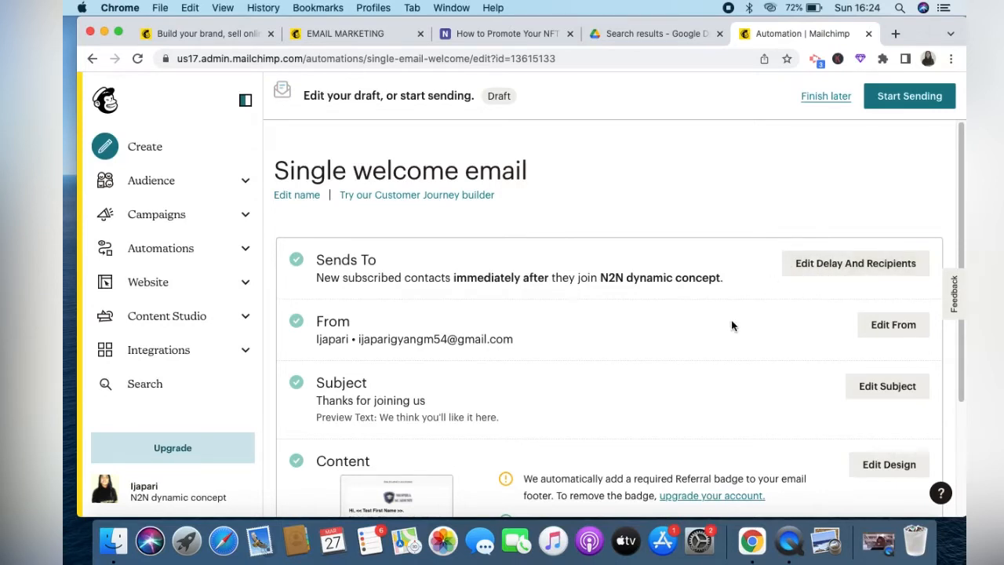
pyautogui.scroll(-2, 730, 327)
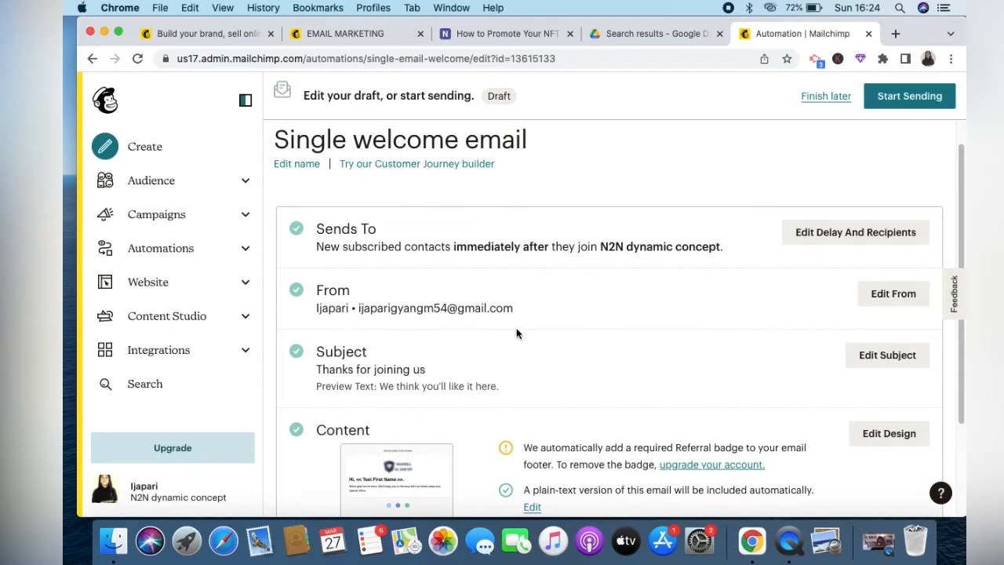
pyautogui.scroll(-3, 528, 348)
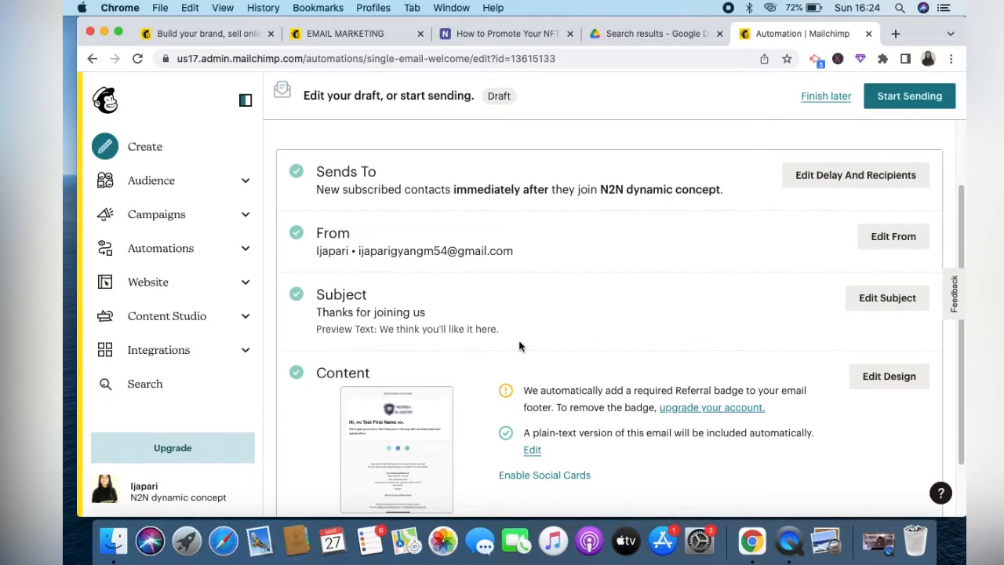
pyautogui.scroll(-2, 441, 328)
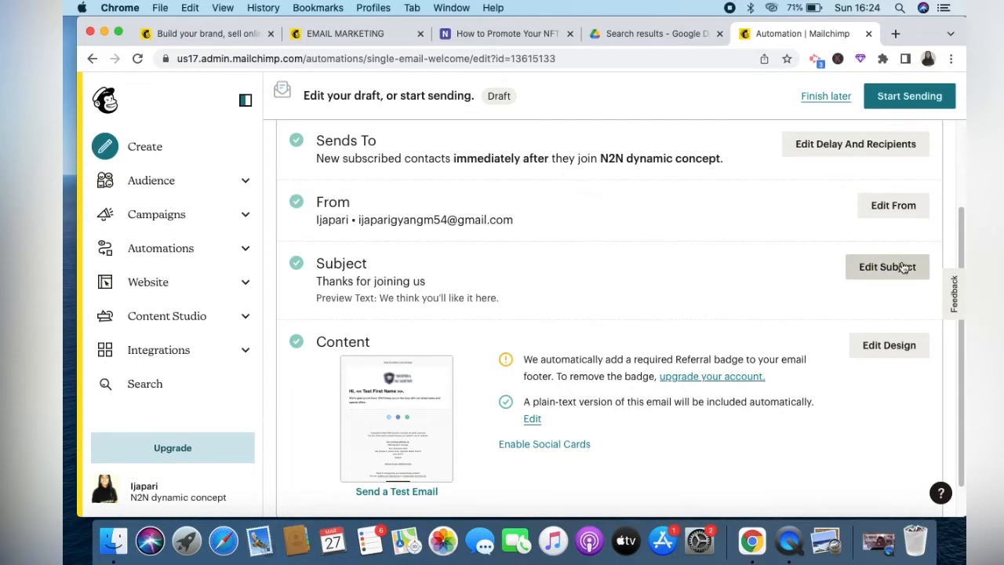
pyautogui.scroll(-2, 575, 374)
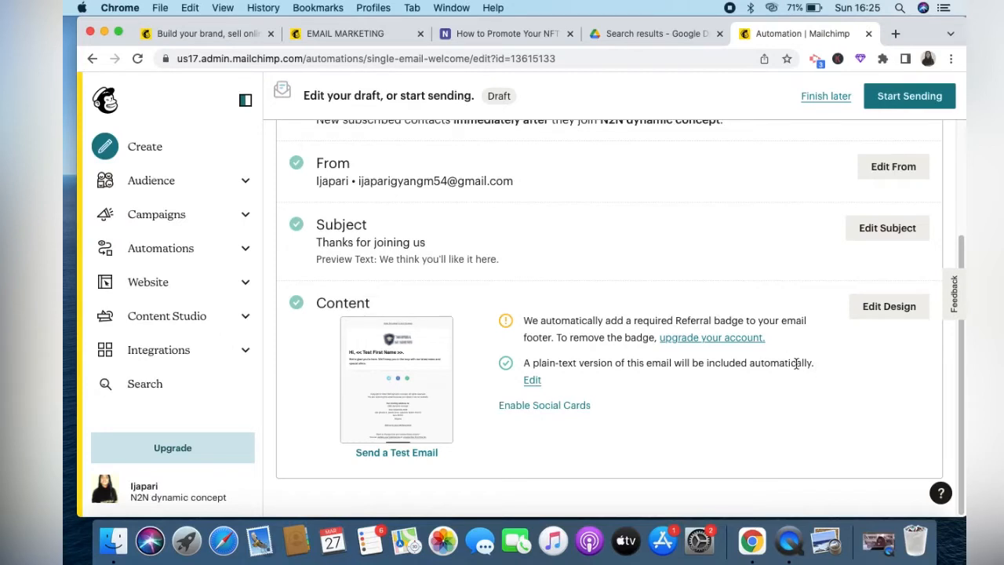
# - Edit the welcome email's design and change its template to the featured Sell Products layout
pyautogui.click(886, 313)
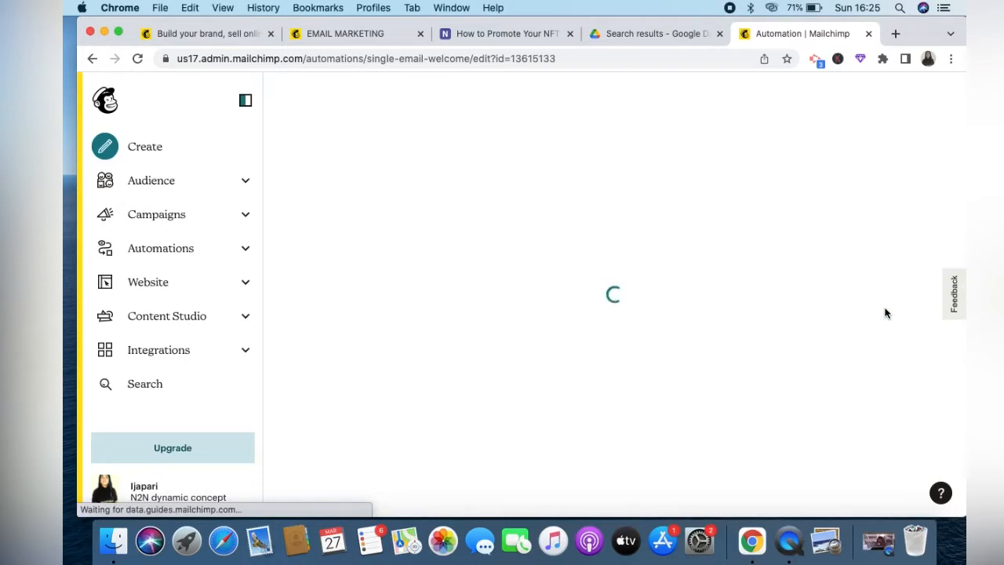
pyautogui.scroll(-2, 639, 295)
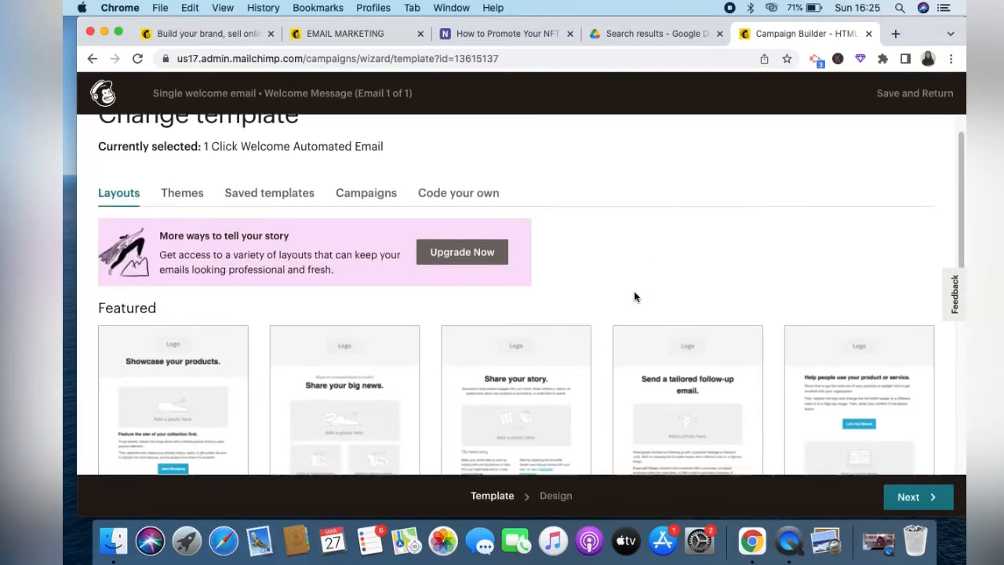
pyautogui.scroll(-4, 388, 381)
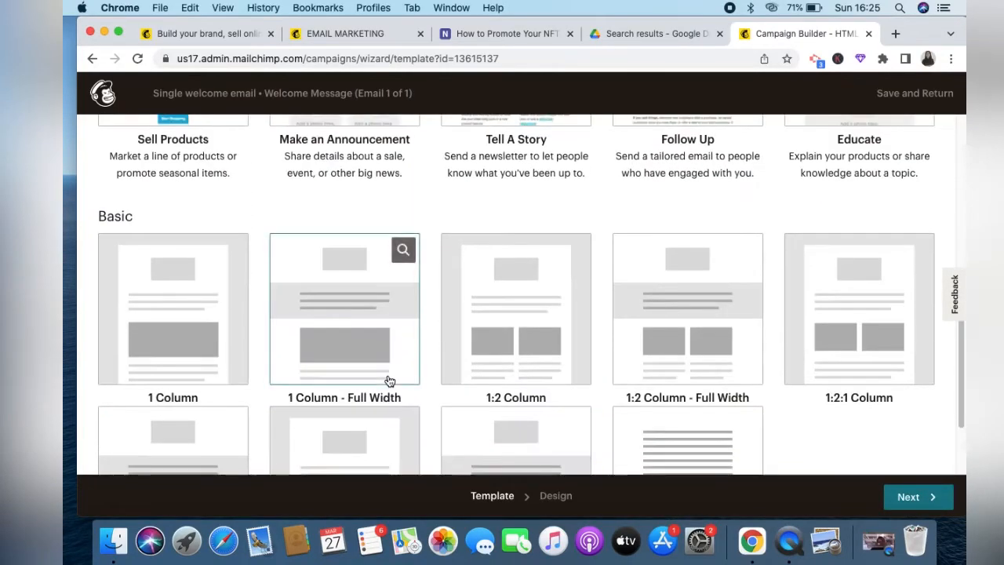
pyautogui.scroll(3, 388, 381)
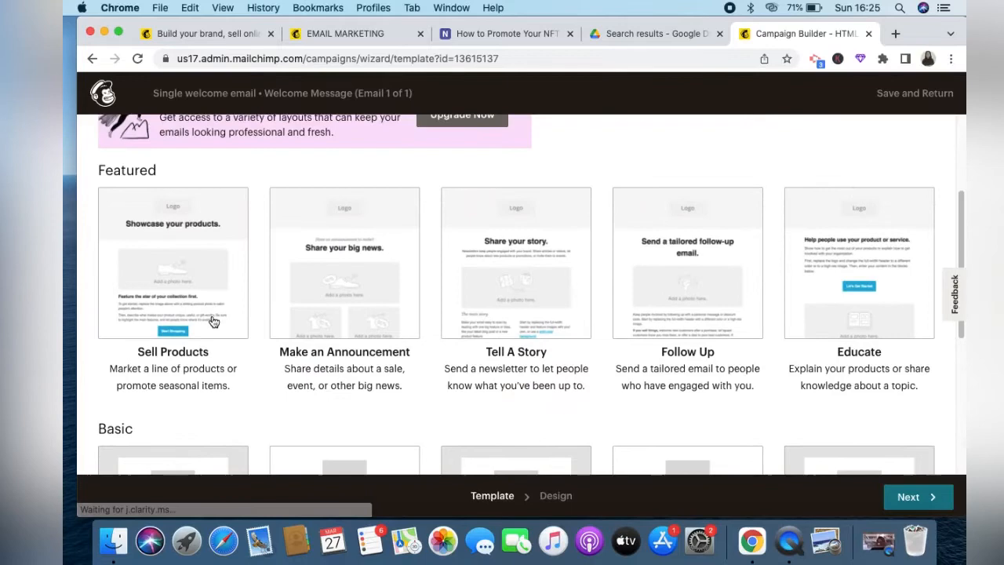
pyautogui.click(168, 301)
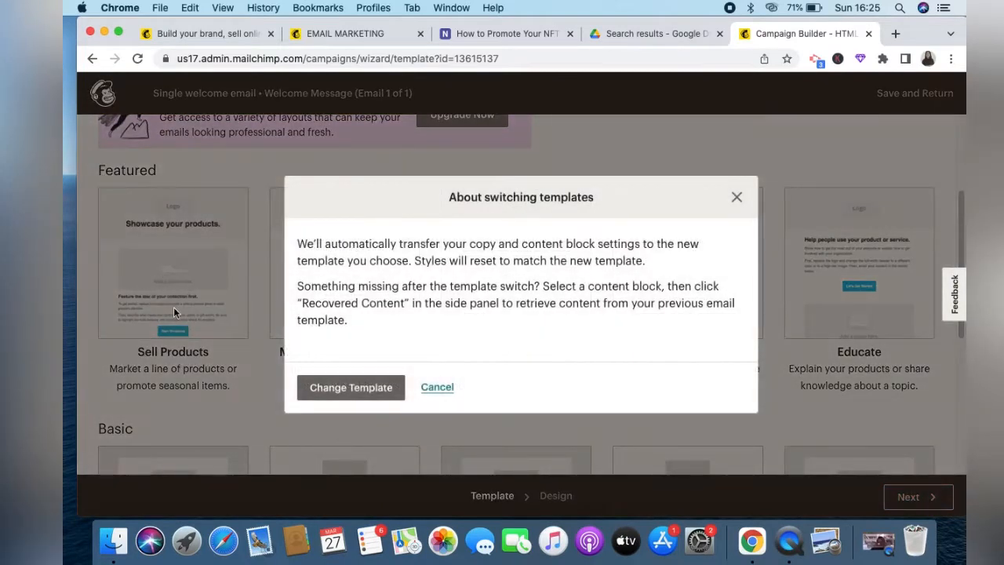
pyautogui.click(330, 390)
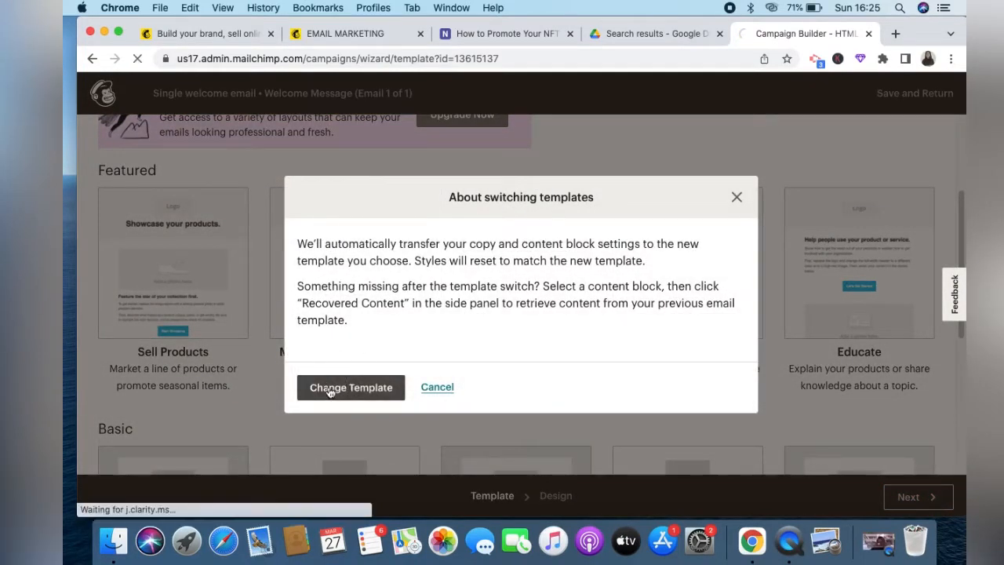
pyautogui.click(335, 389)
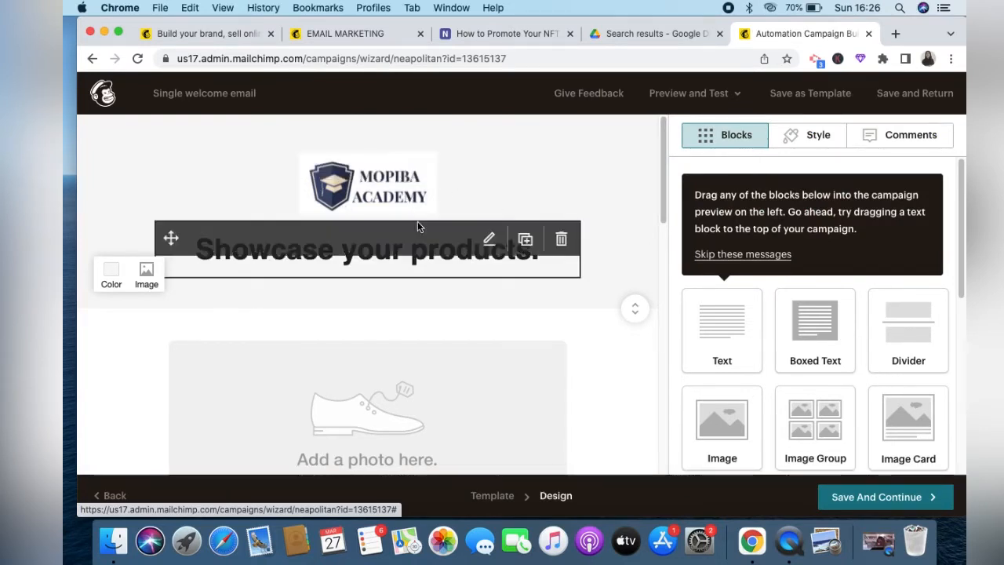
# - Replace the "Showcase your products." heading below the logo with "Thanks for joining"
pyautogui.click(475, 252)
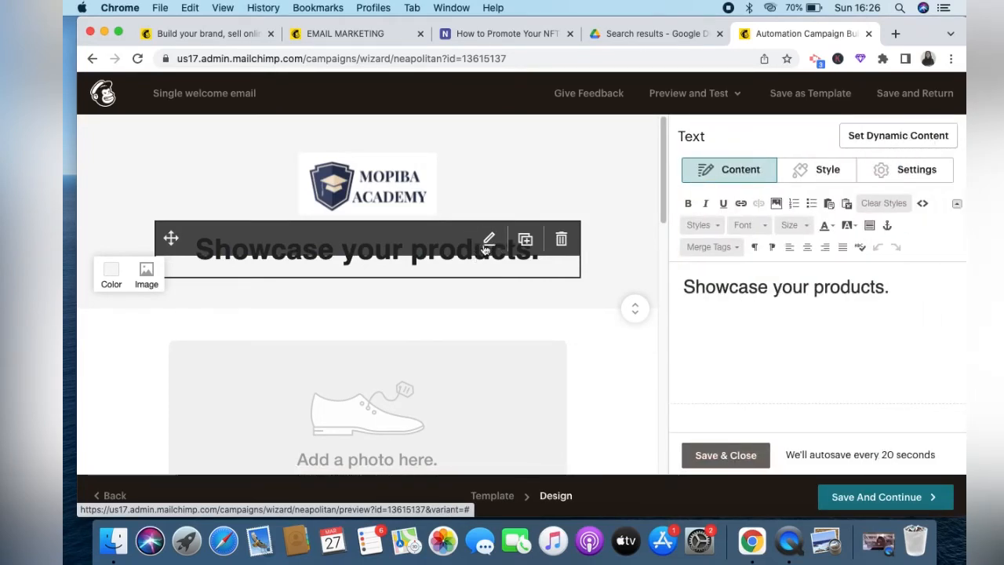
pyautogui.doubleClick(716, 286)
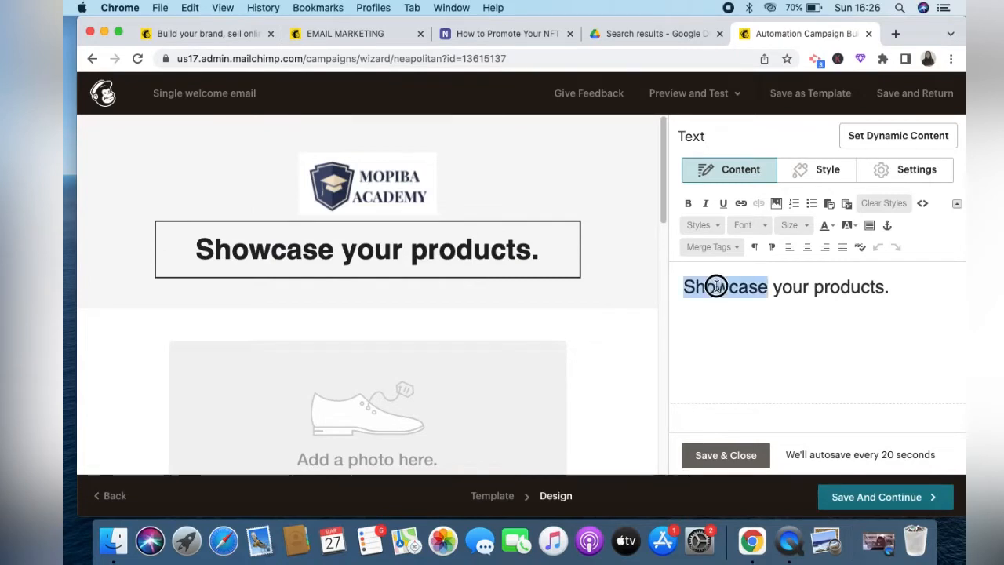
pyautogui.tripleClick(716, 286)
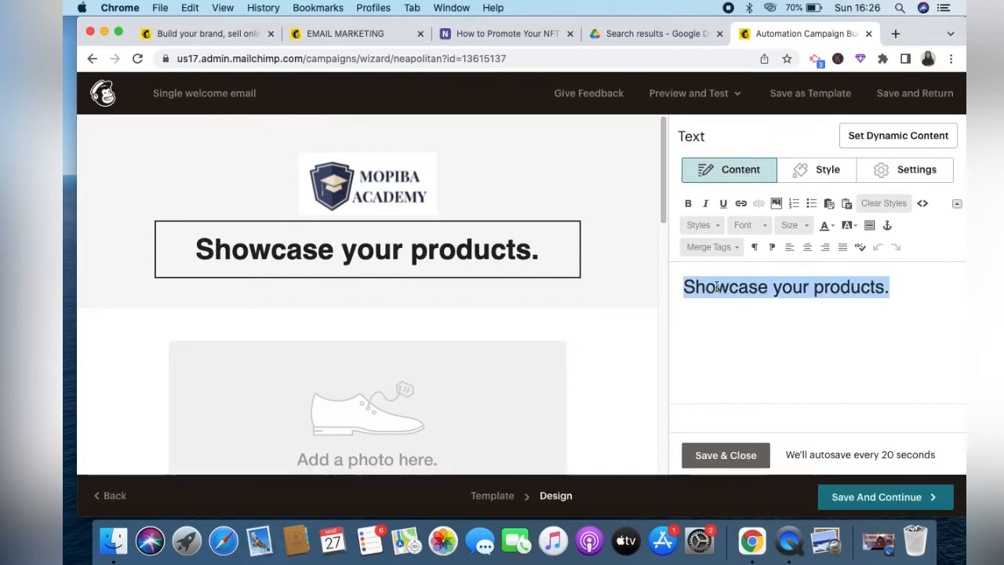
pyautogui.click(896, 285)
pyautogui.press('BackSpace')
pyautogui.press('BackSpace')
pyautogui.press('BackSpace')
pyautogui.press('BackSpace')
pyautogui.press('BackSpace')
pyautogui.press('BackSpace')
pyautogui.press('BackSpace')
pyautogui.press('BackSpace')
pyautogui.press('BackSpace')
pyautogui.press('BackSpace')
pyautogui.press('BackSpace')
pyautogui.press('BackSpace')
pyautogui.press('BackSpace')
pyautogui.press('BackSpace')
pyautogui.press('BackSpace')
pyautogui.press('BackSpace')
pyautogui.press('BackSpace')
pyautogui.press('BackSpace')
pyautogui.press('BackSpace')
pyautogui.press('BackSpace')
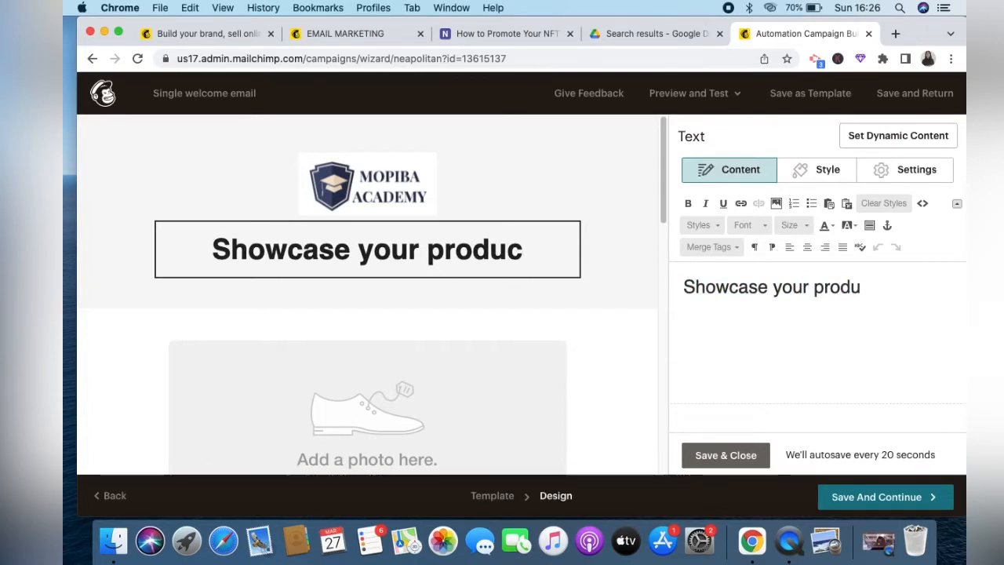
pyautogui.press('BackSpace')
pyautogui.press('BackSpace')
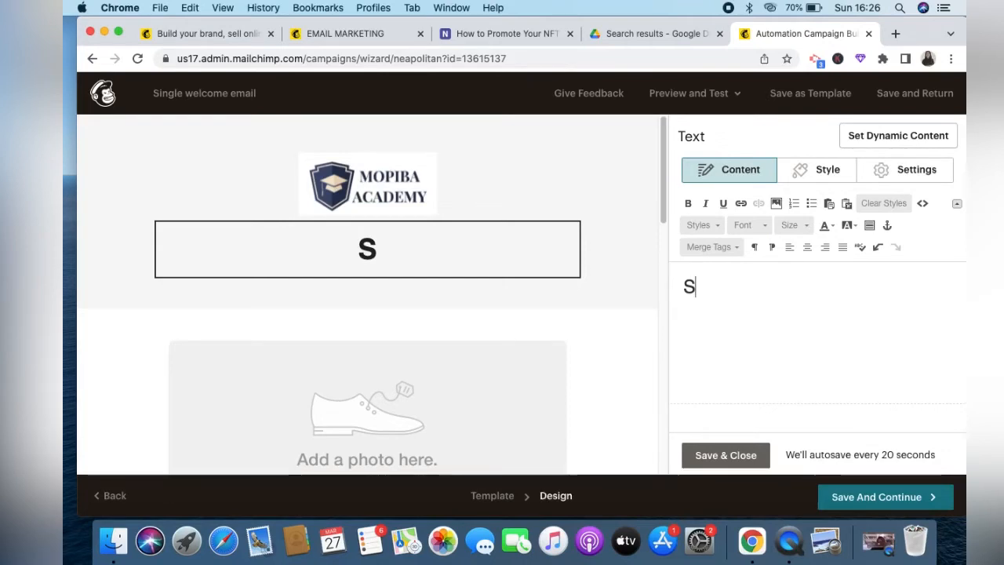
pyautogui.write('Thank')
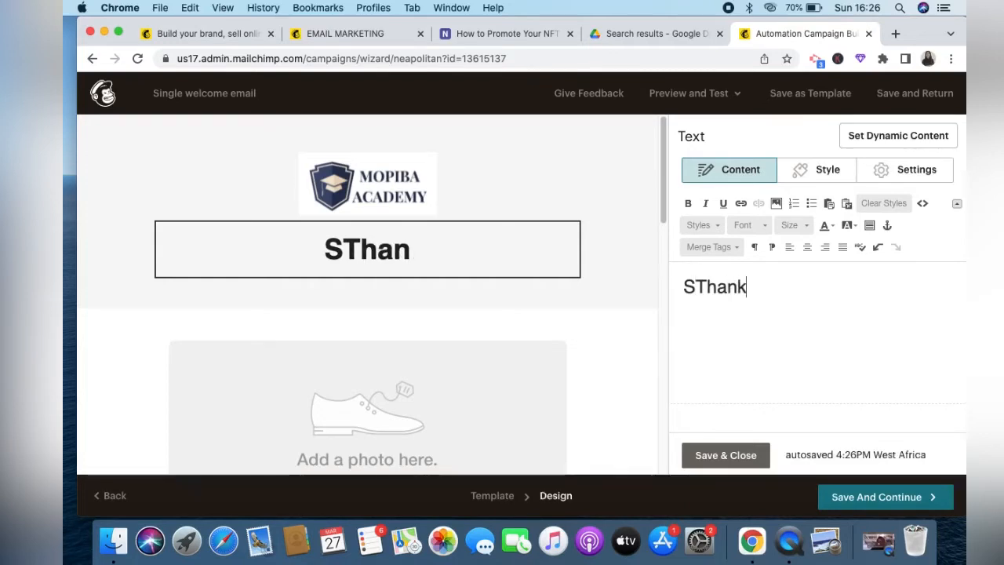
pyautogui.write('s fo')
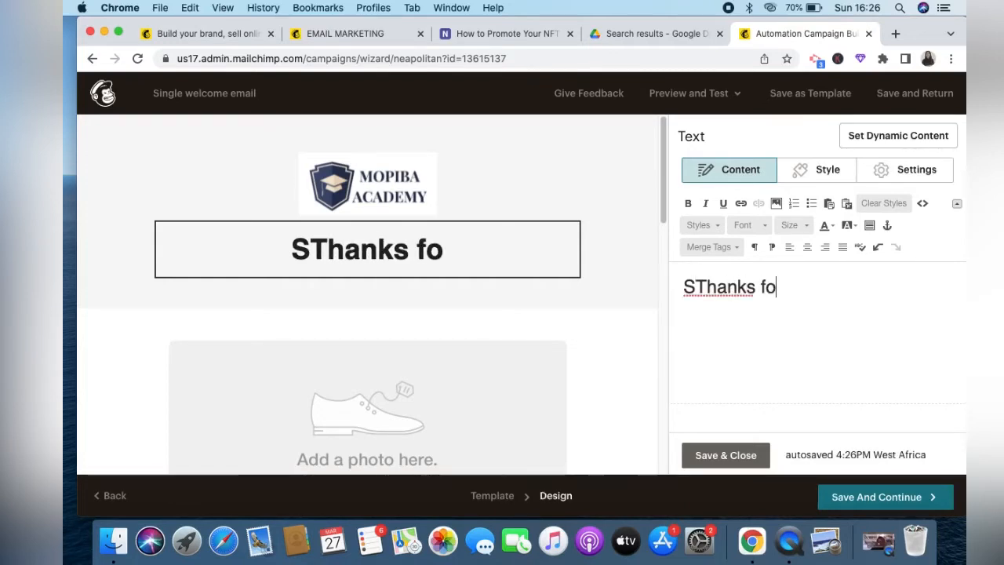
pyautogui.write('r joi')
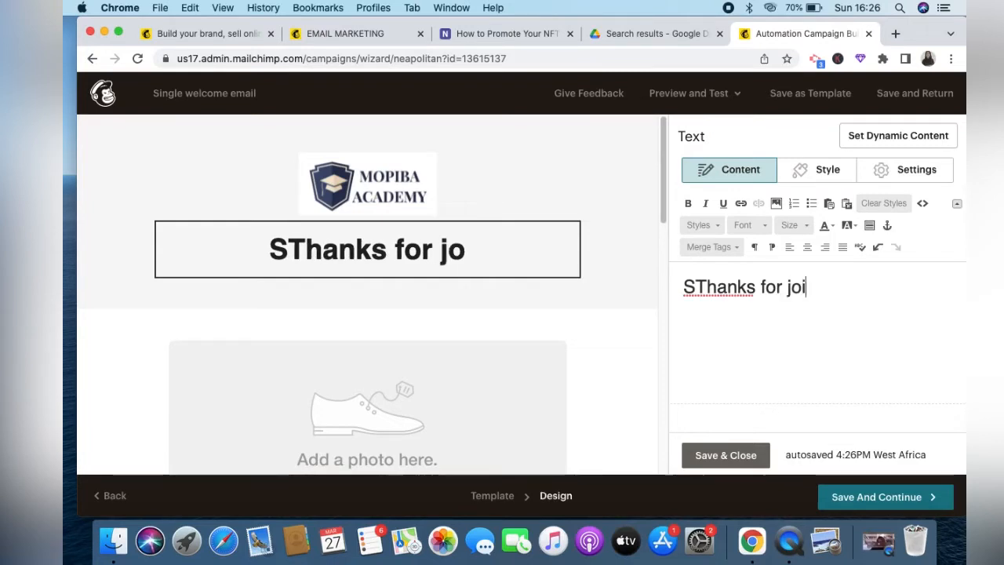
pyautogui.write('ning')
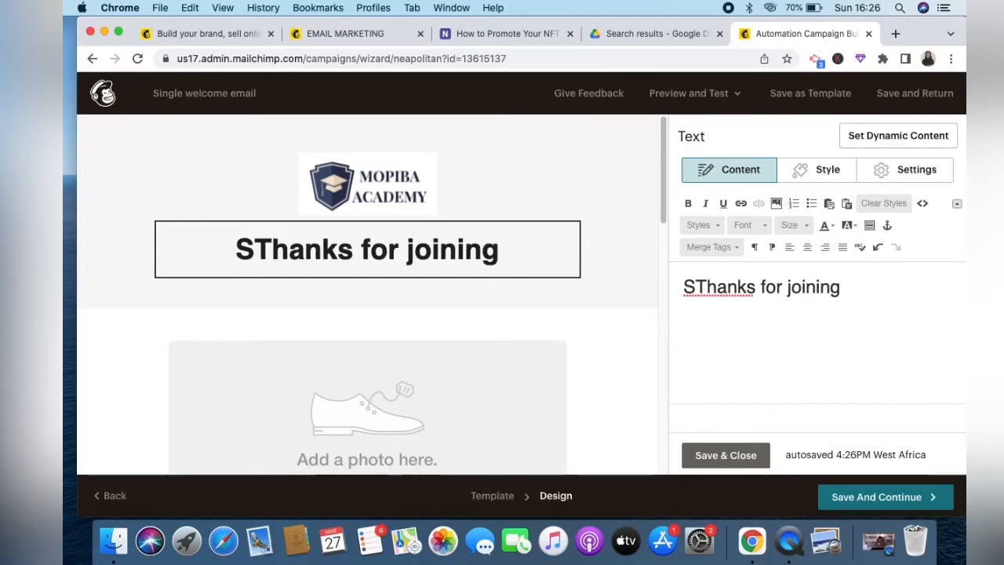
pyautogui.click(695, 286)
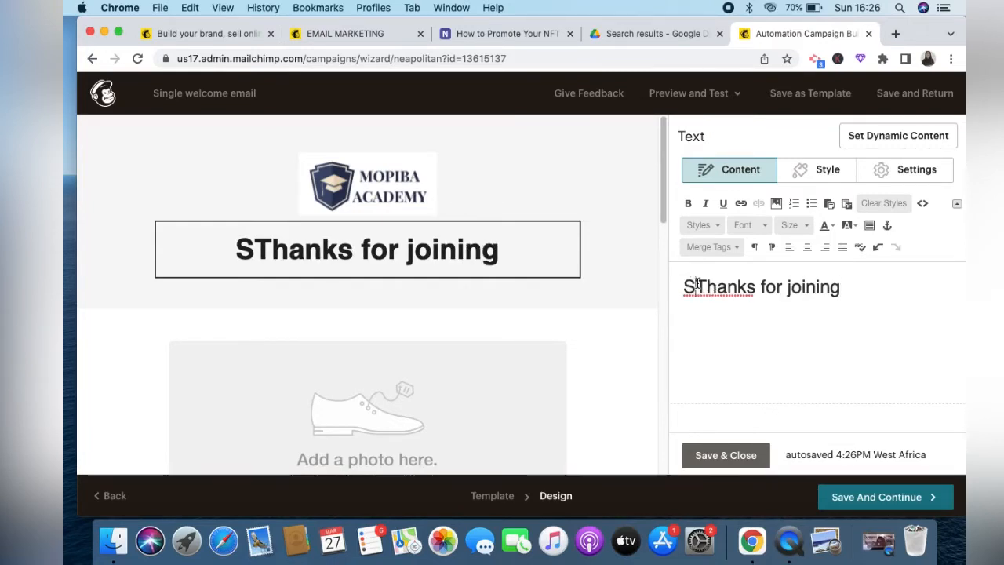
pyautogui.press('BackSpace')
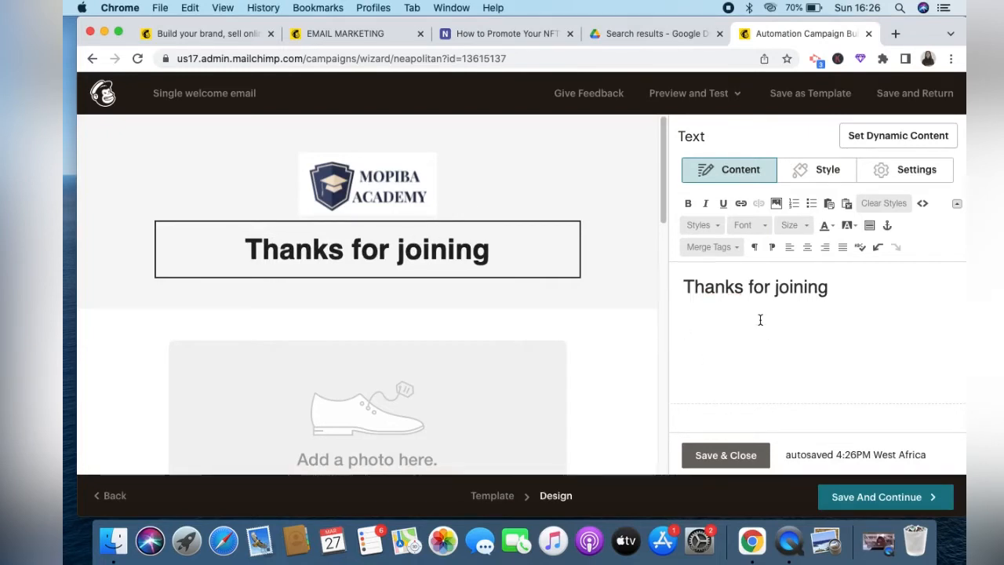
# - Replace the large shoe placeholder below the heading with the image ij pix.png from the content library
pyautogui.scroll(-3, 465, 402)
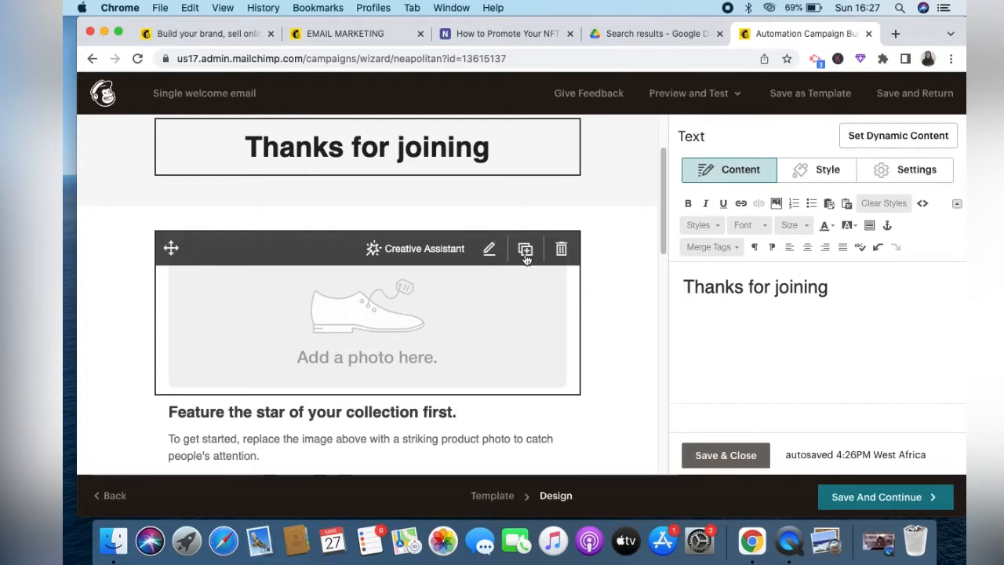
pyautogui.click(505, 298)
pyautogui.click(486, 306)
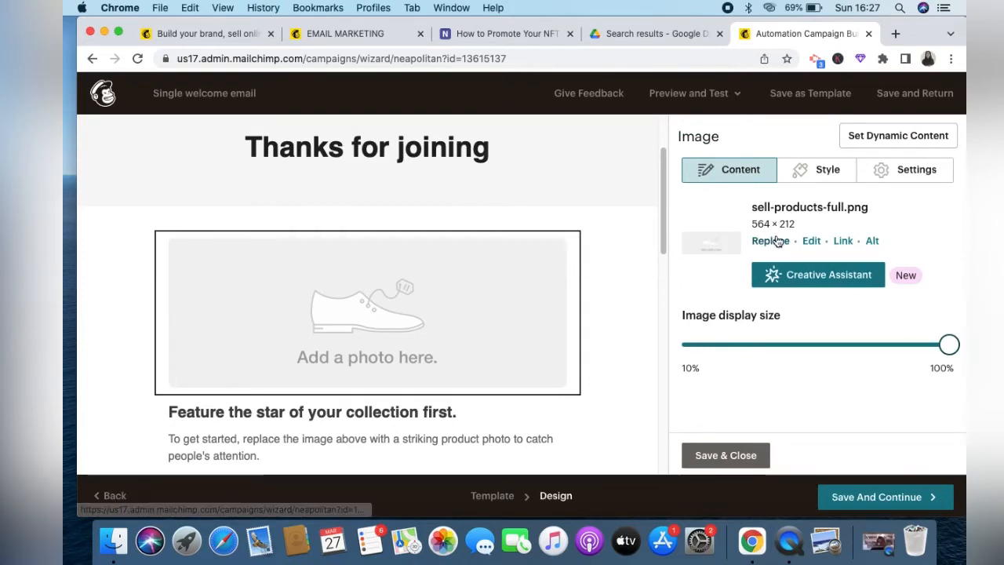
pyautogui.click(773, 241)
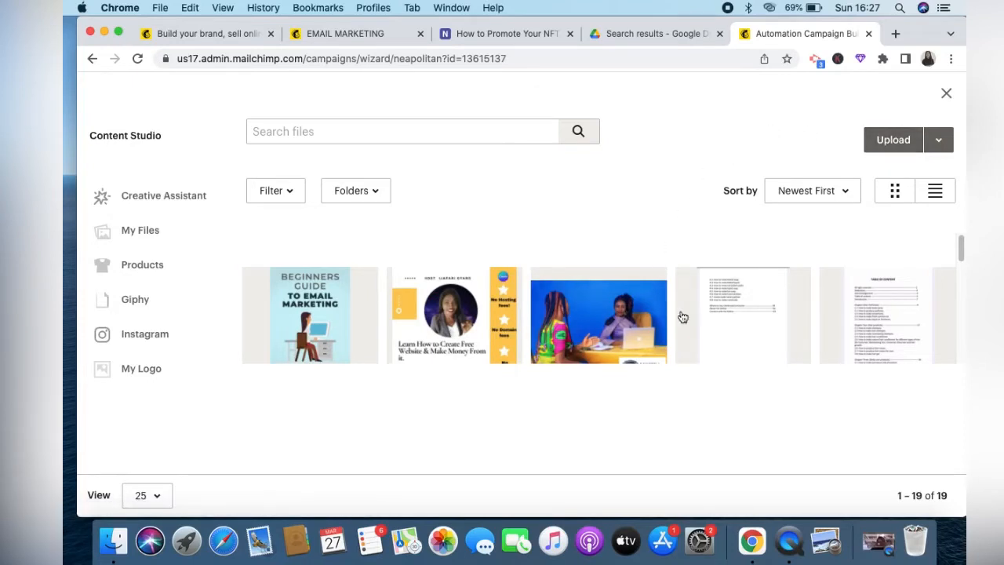
pyautogui.click(574, 347)
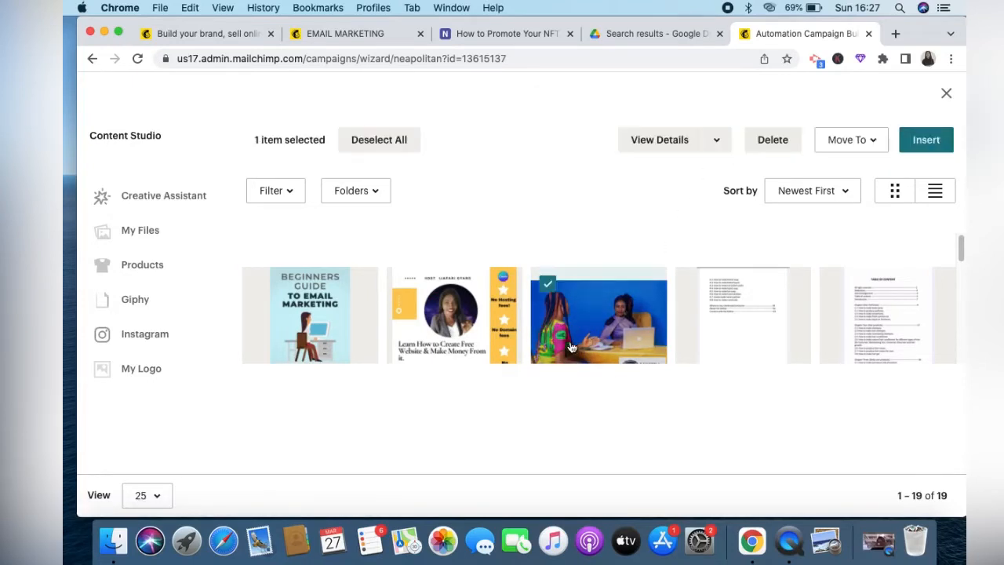
pyautogui.click(924, 141)
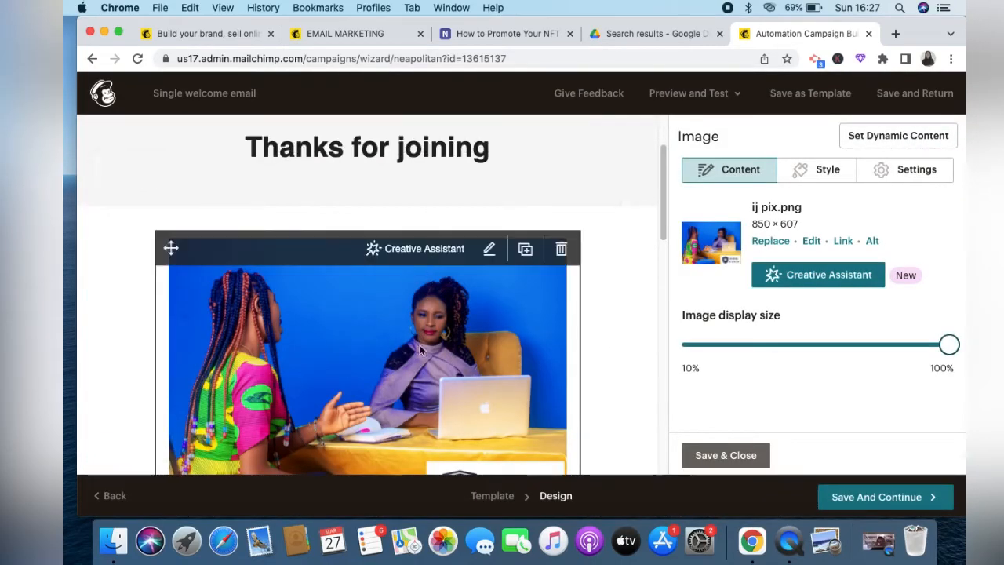
# - Replace the text block below the main image with "Here is the link to download you FREE Email Marketing Ebook"
pyautogui.scroll(-5, 428, 369)
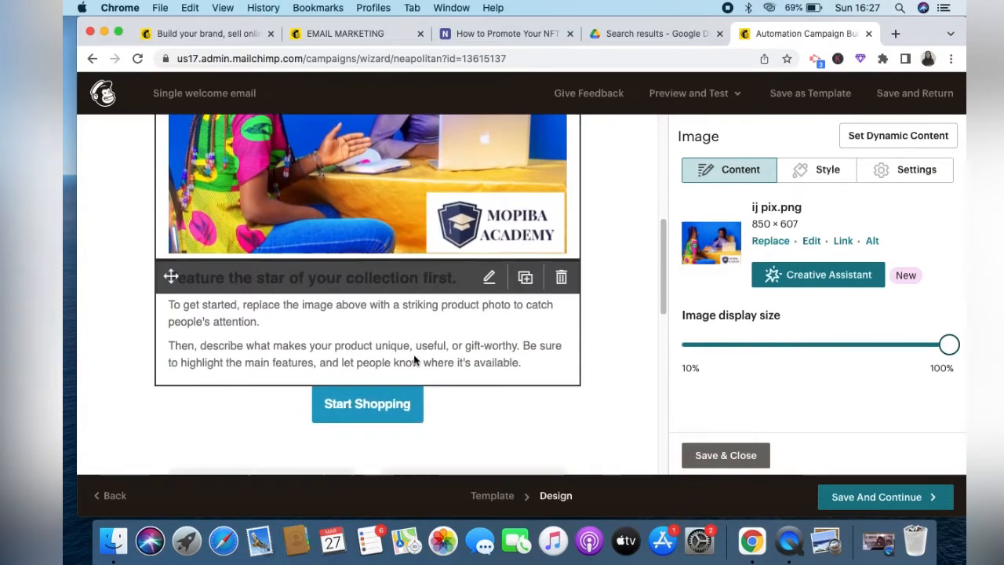
pyautogui.scroll(3, 450, 226)
pyautogui.scroll(-5, 437, 285)
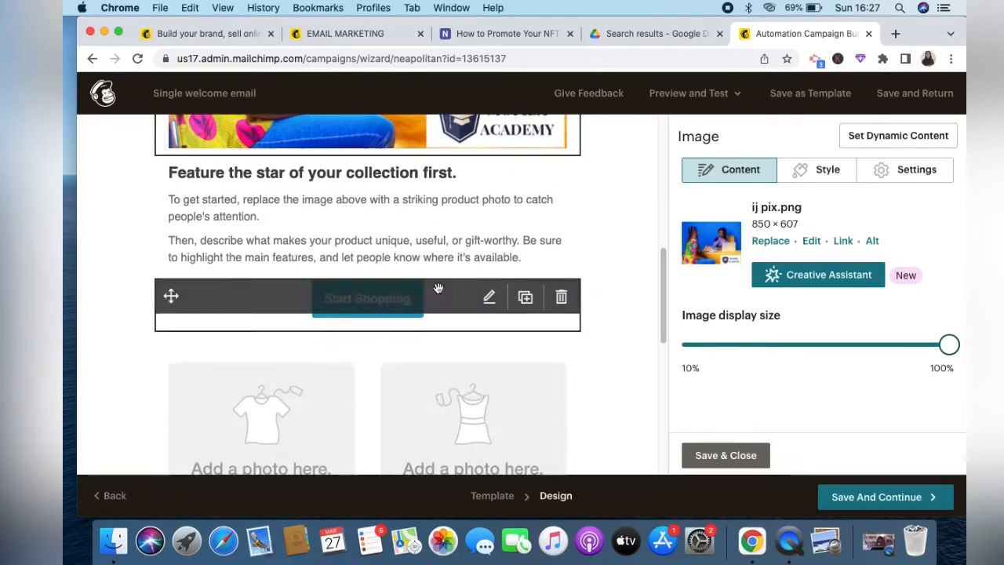
pyautogui.click(469, 247)
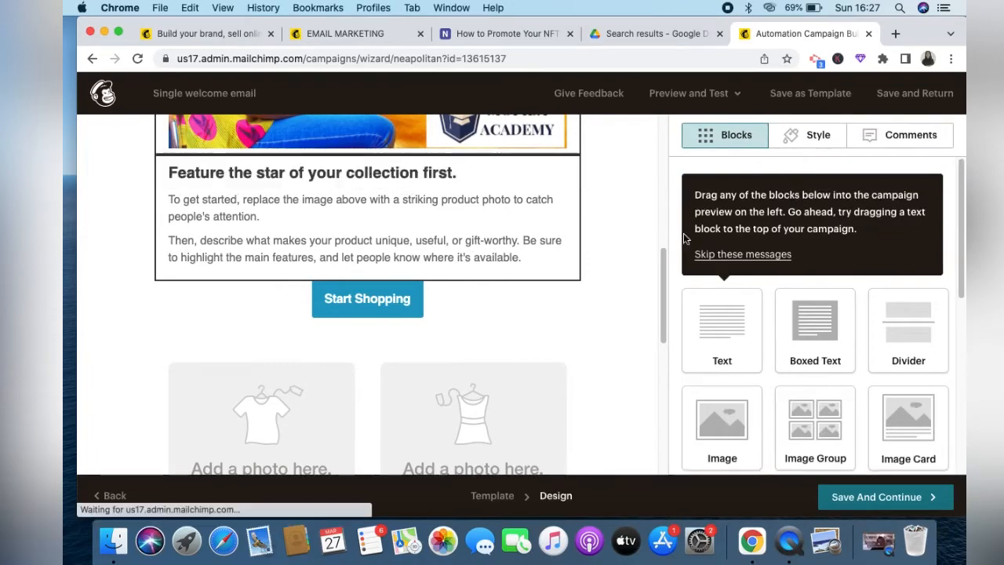
pyautogui.moveTo(787, 375); pyautogui.dragTo(691, 284)
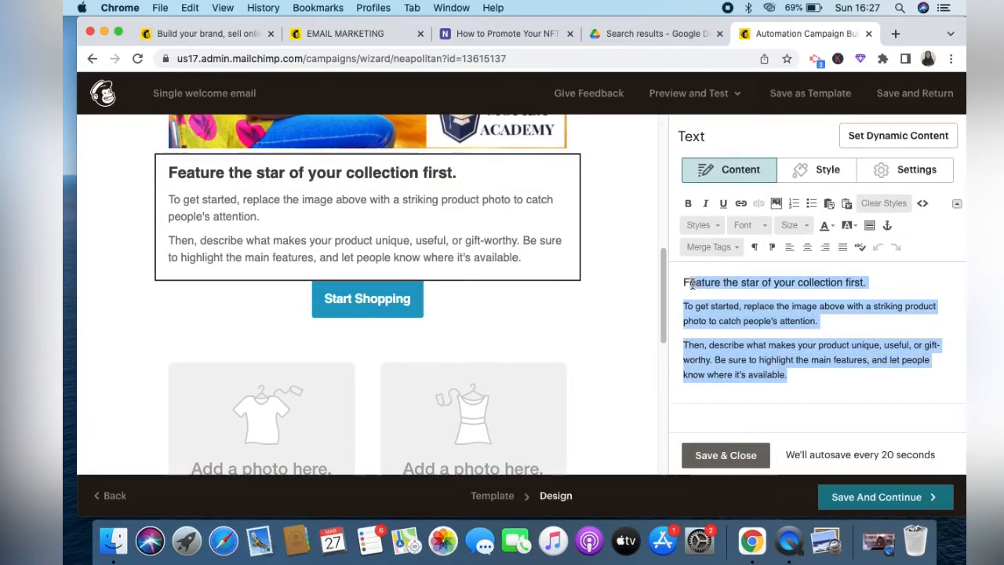
pyautogui.press('BackSpace')
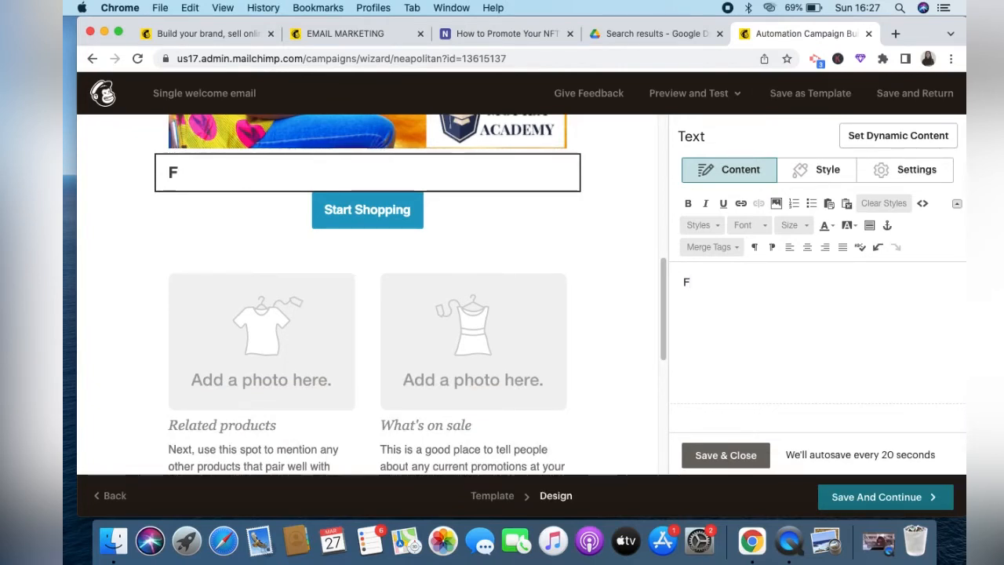
pyautogui.write('Here ')
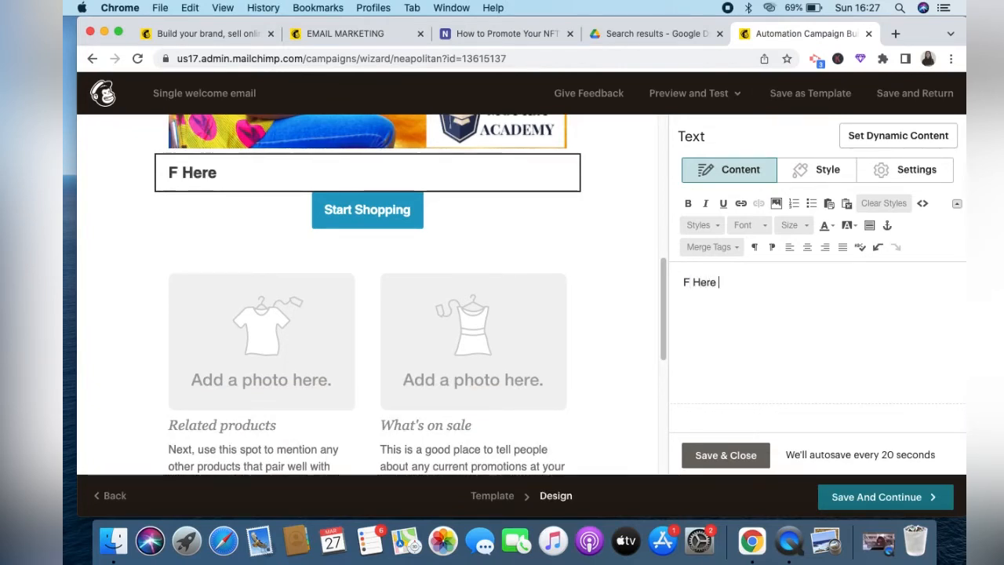
pyautogui.write('is the l')
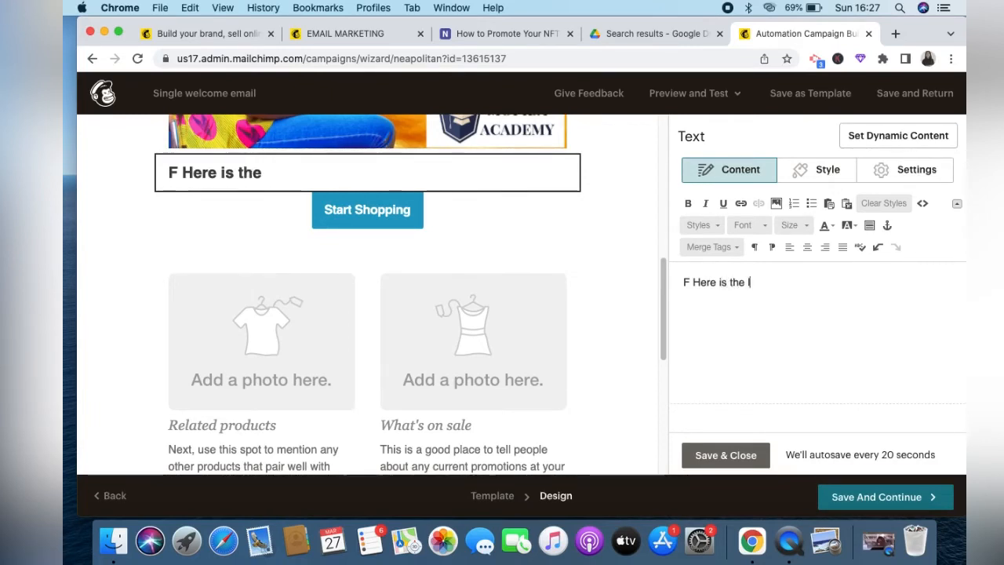
pyautogui.write('ink to ')
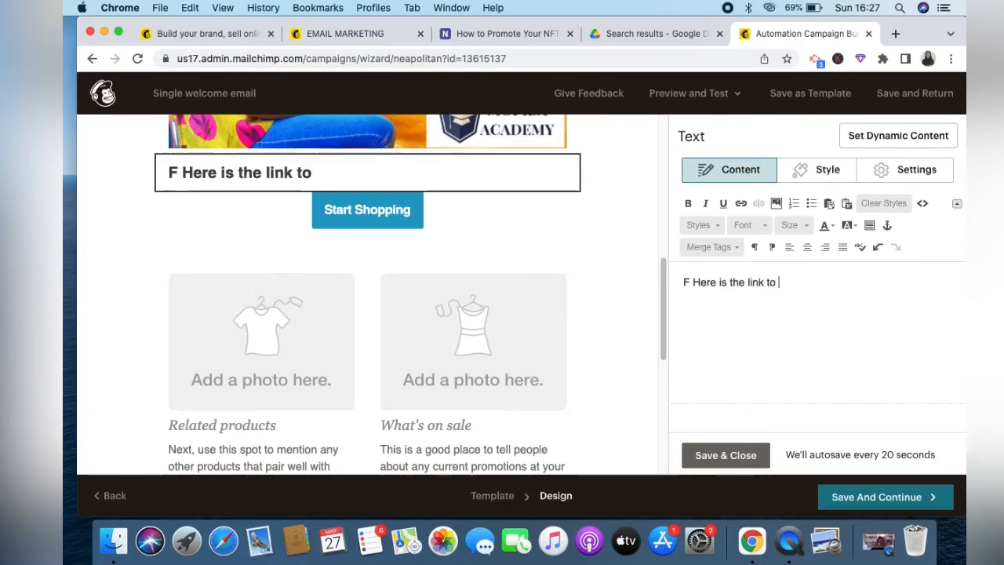
pyautogui.write('do')
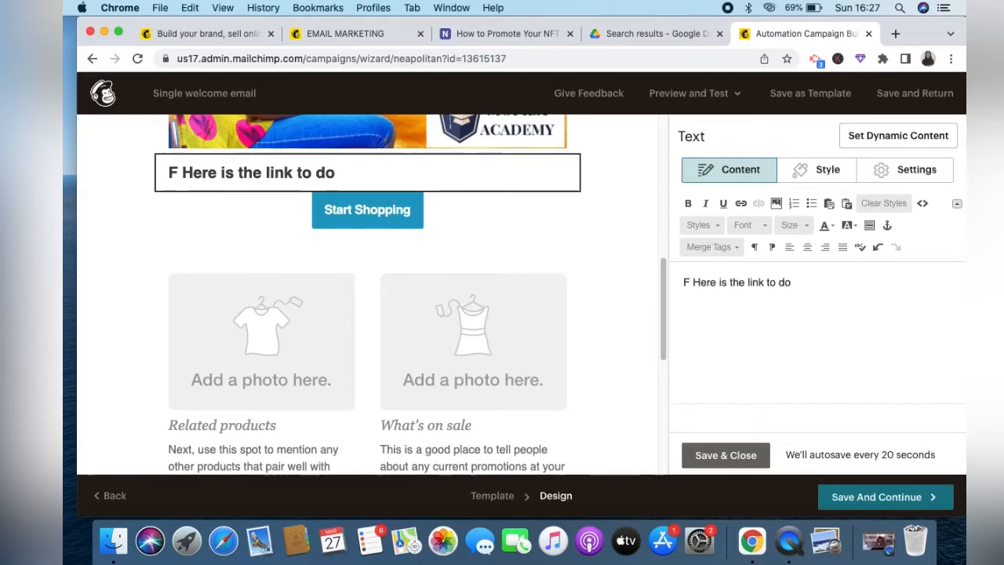
pyautogui.write('wnload')
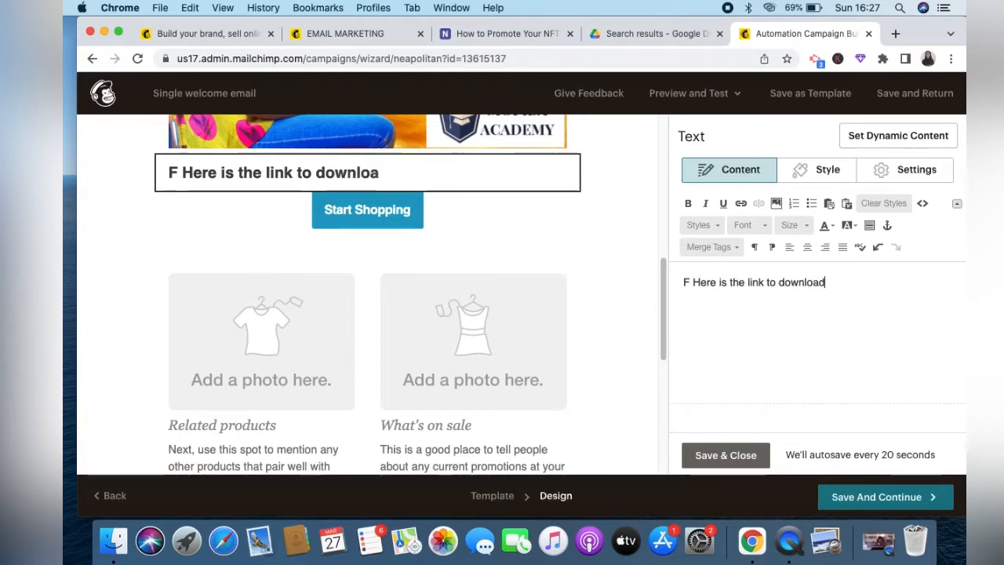
pyautogui.write(' you')
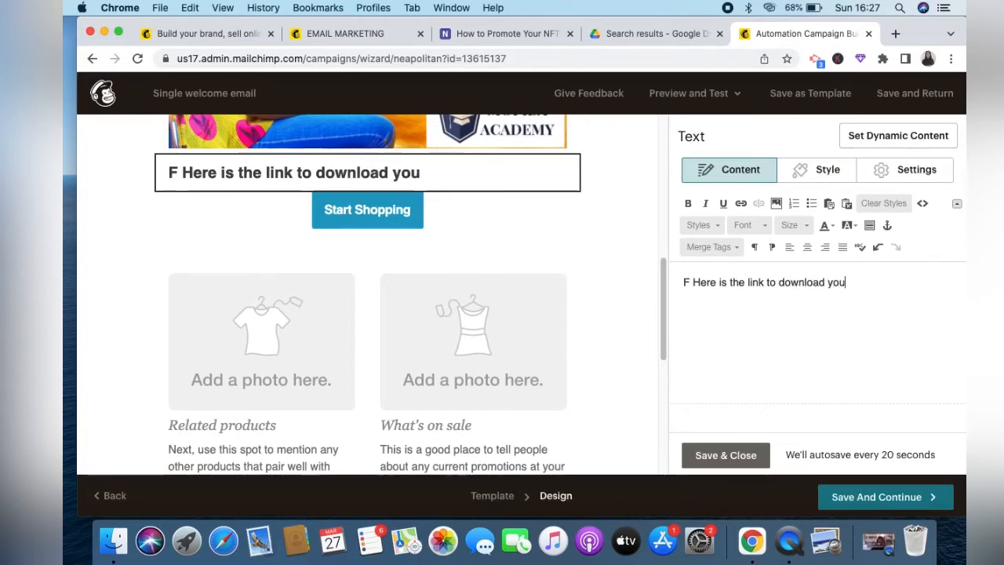
pyautogui.write('e FREE')
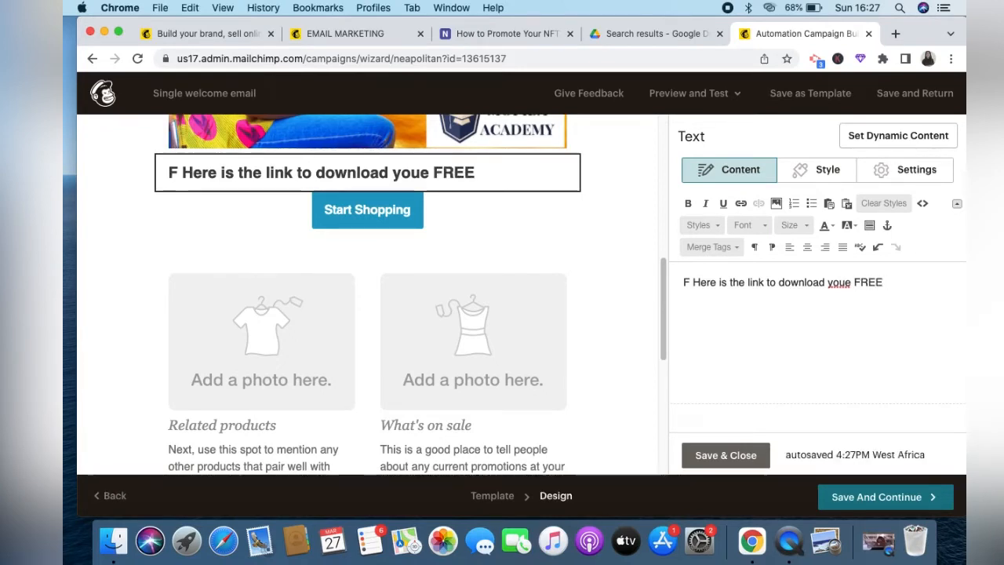
pyautogui.write(' E')
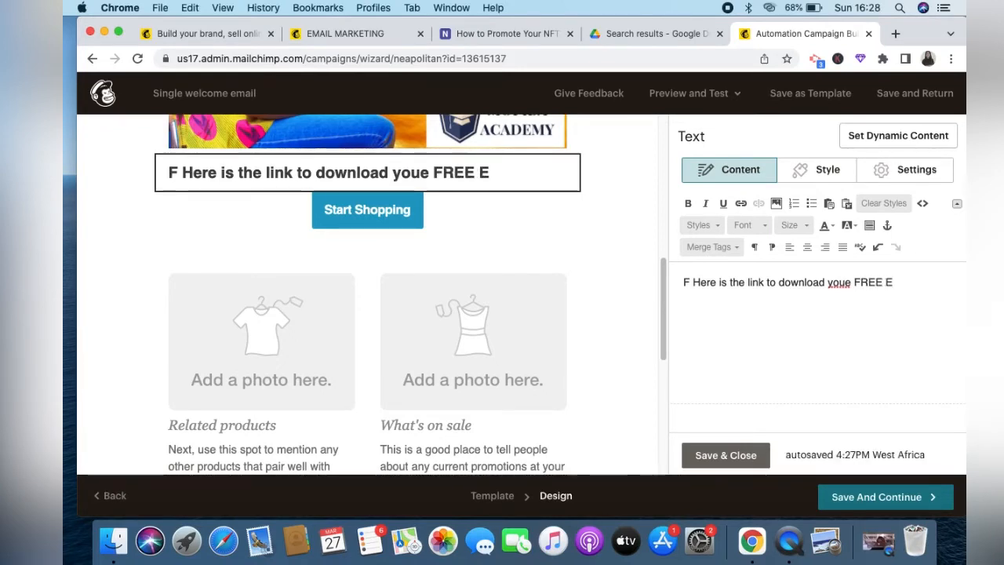
pyautogui.write('mail Marke')
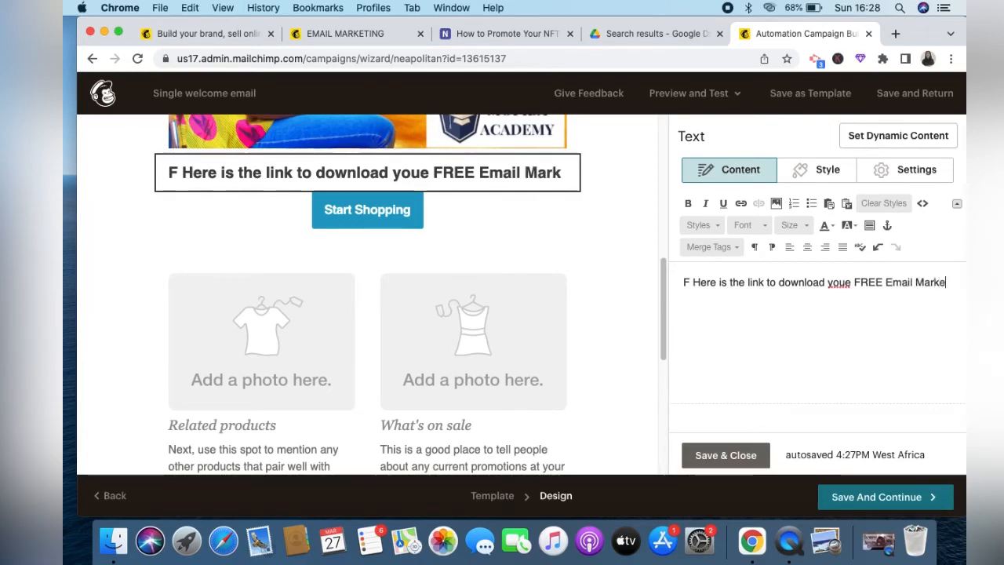
pyautogui.write('ting')
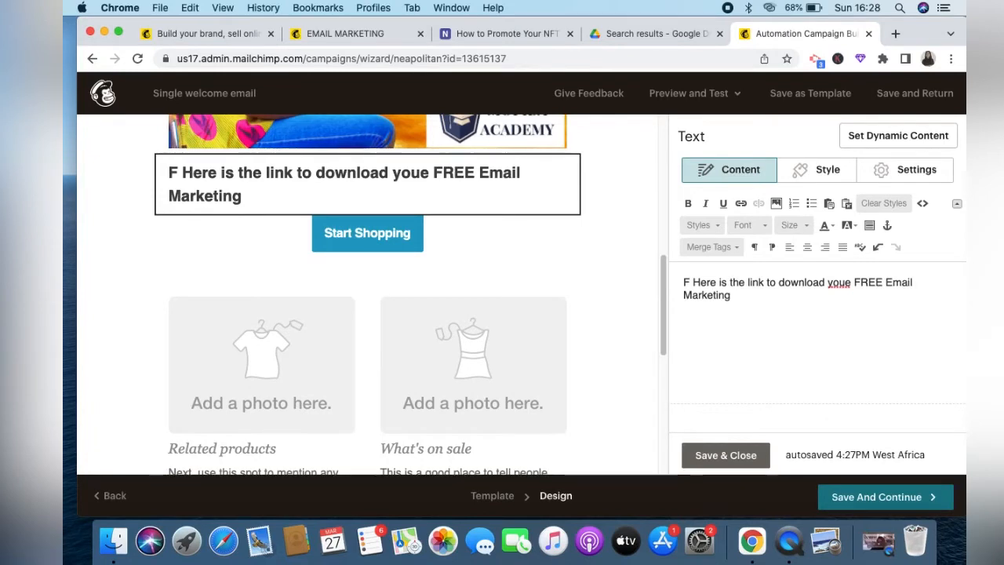
pyautogui.write(' Ebook')
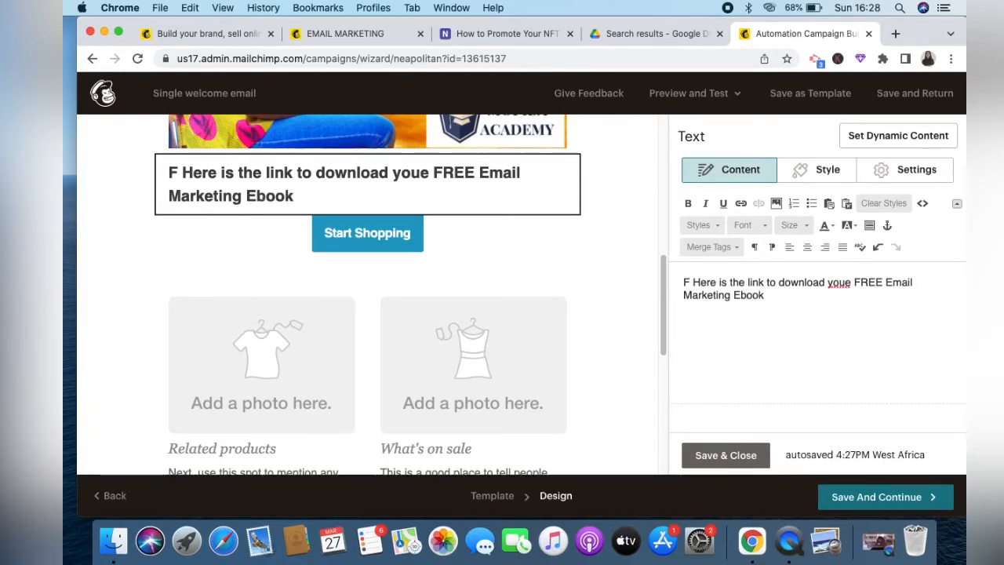
pyautogui.click(850, 282)
pyautogui.press('BackSpace')
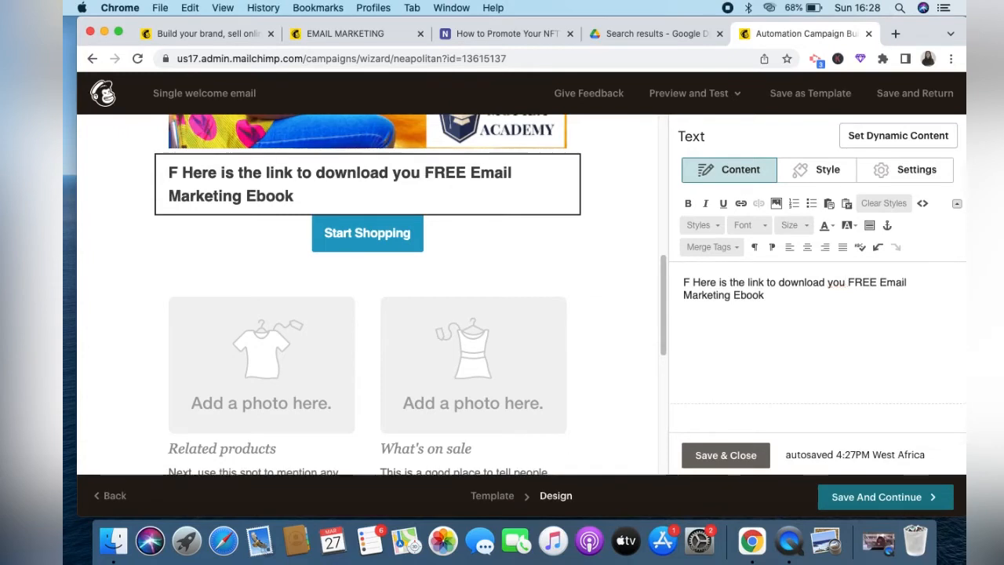
pyautogui.click(692, 281)
pyautogui.press('BackSpace')
pyautogui.press('BackSpace')
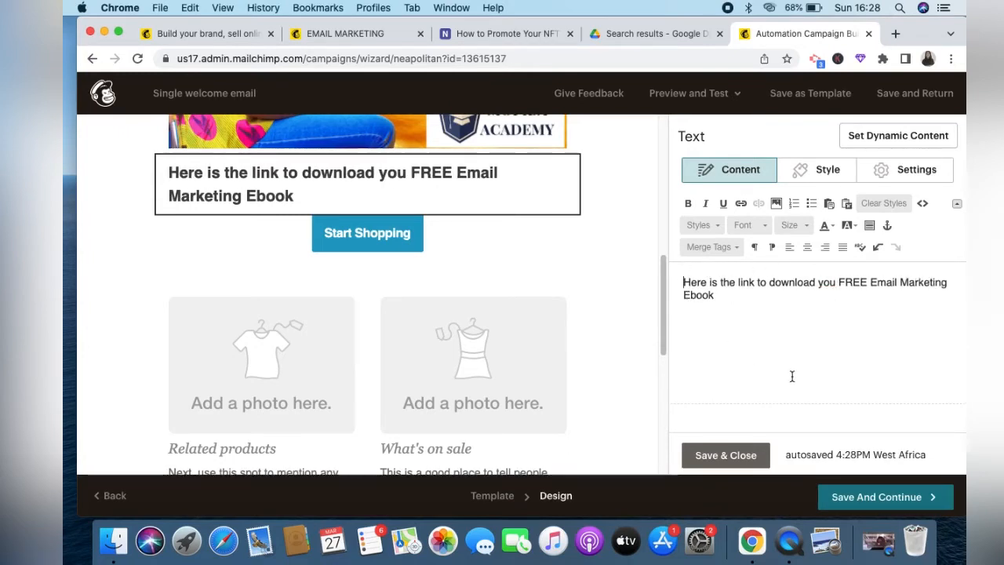
# - Select the word "Here" in the text block, and copy the web address of the open Email Essentials.pdf from the Google Drive tab
pyautogui.click(761, 305)
pyautogui.moveTo(706, 282); pyautogui.dragTo(685, 283)
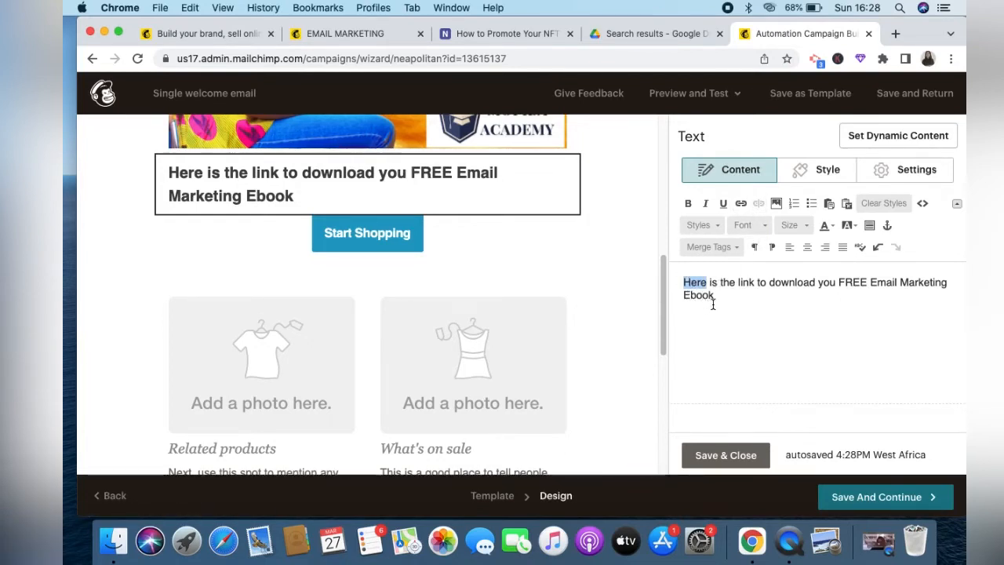
pyautogui.click(634, 33)
pyautogui.scroll(-10, 565, 298)
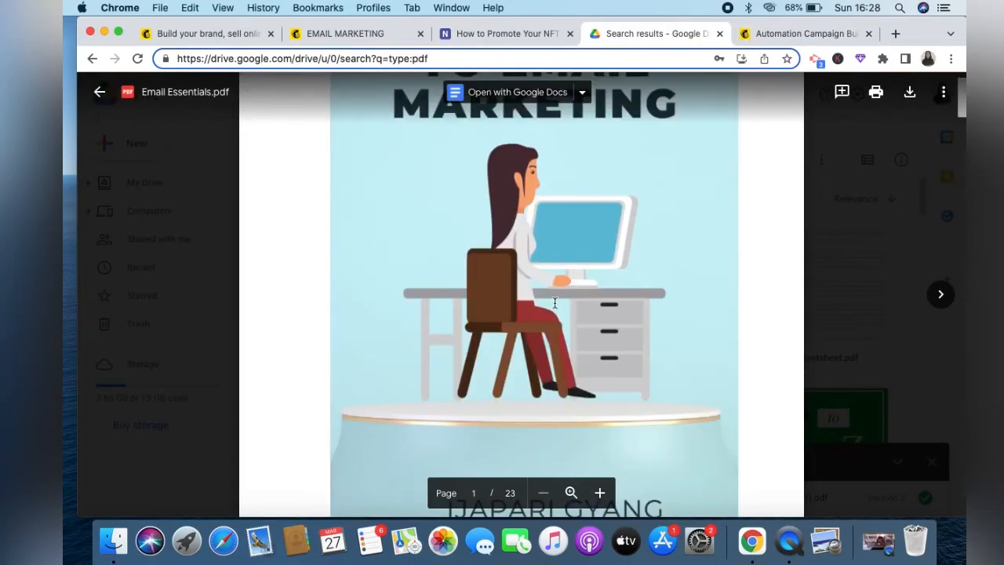
pyautogui.scroll(10, 542, 251)
pyautogui.scroll(2, 524, 219)
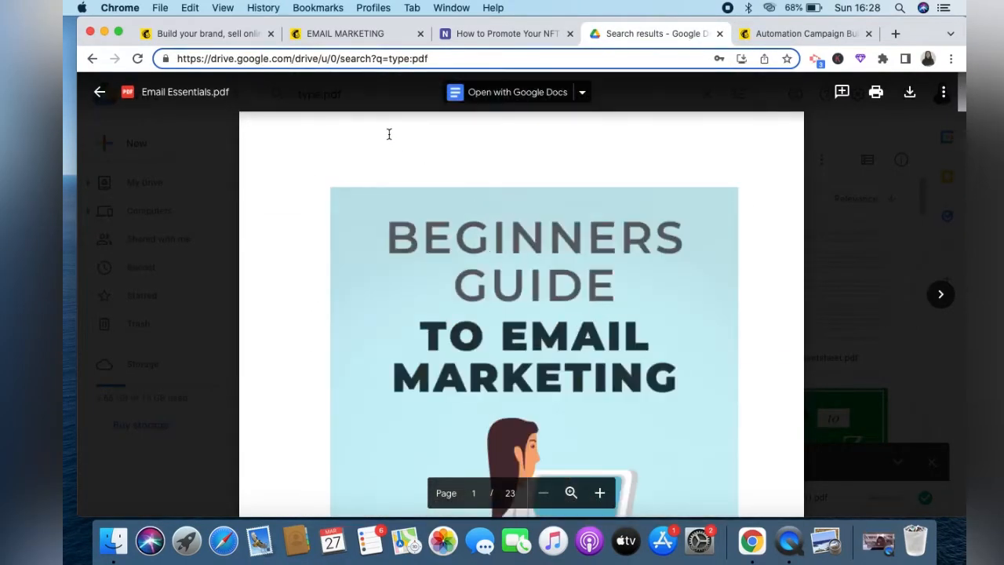
pyautogui.click(379, 58)
pyautogui.rightClick(379, 58)
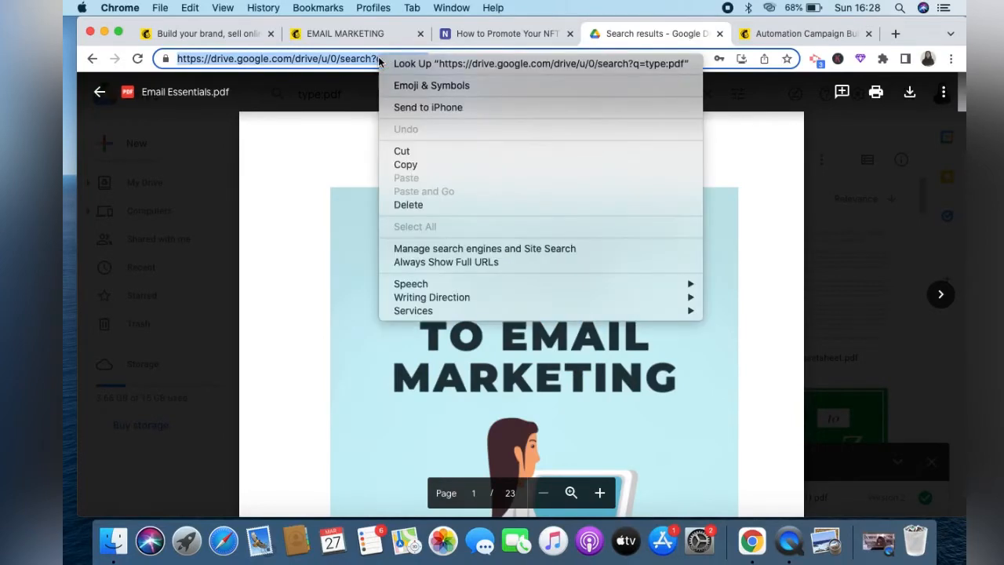
pyautogui.click(432, 168)
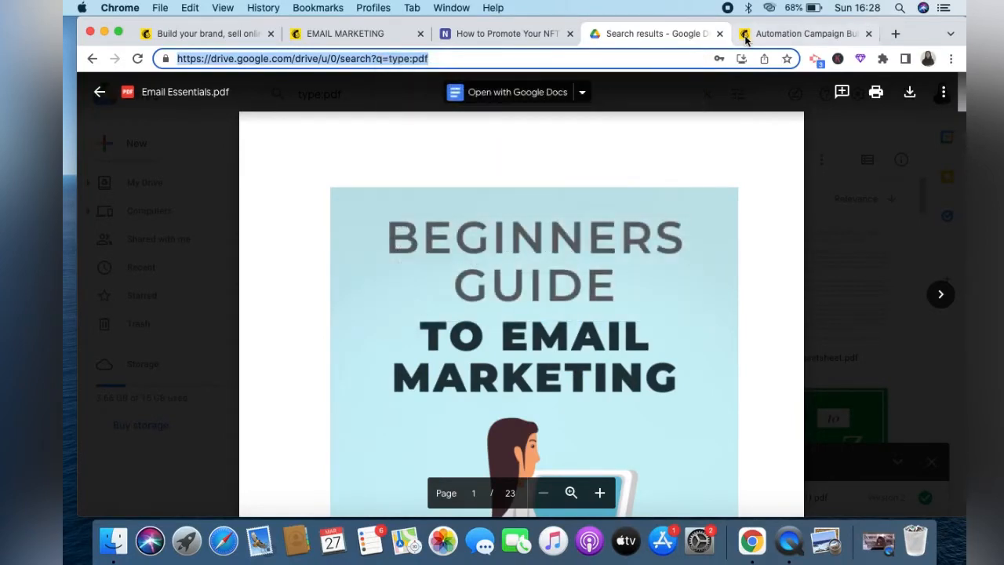
pyautogui.click(778, 34)
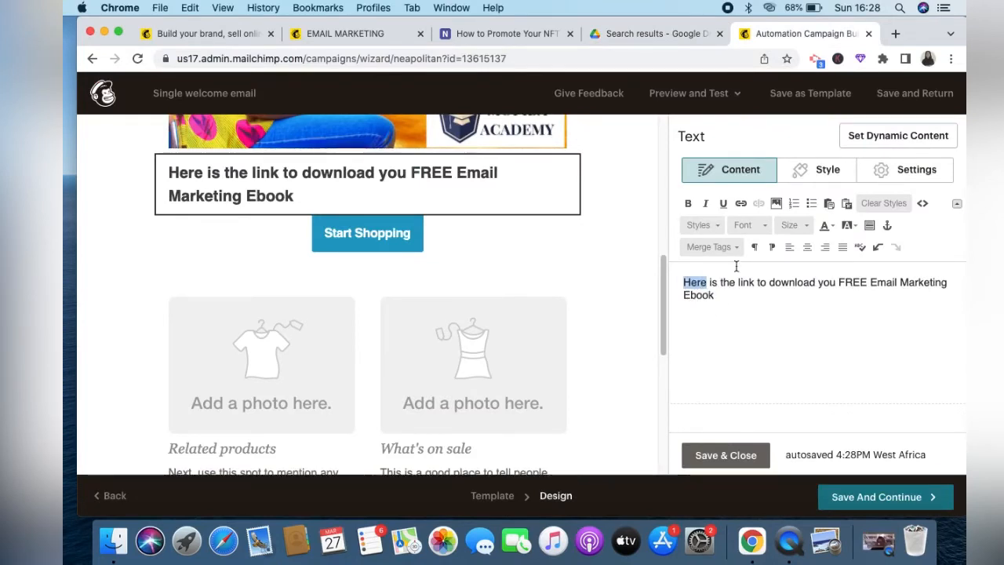
pyautogui.click(741, 204)
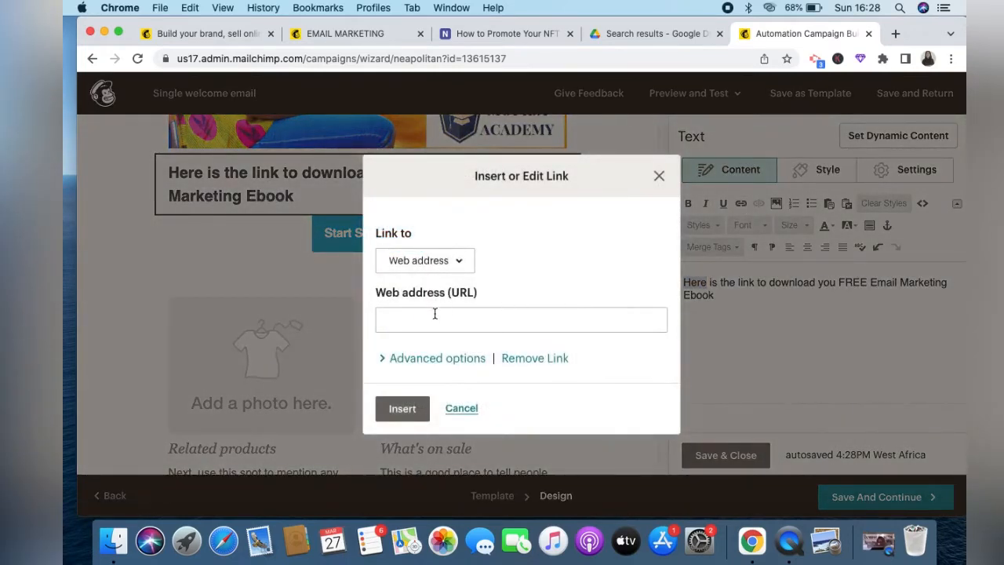
pyautogui.rightClick(435, 315)
pyautogui.click(474, 403)
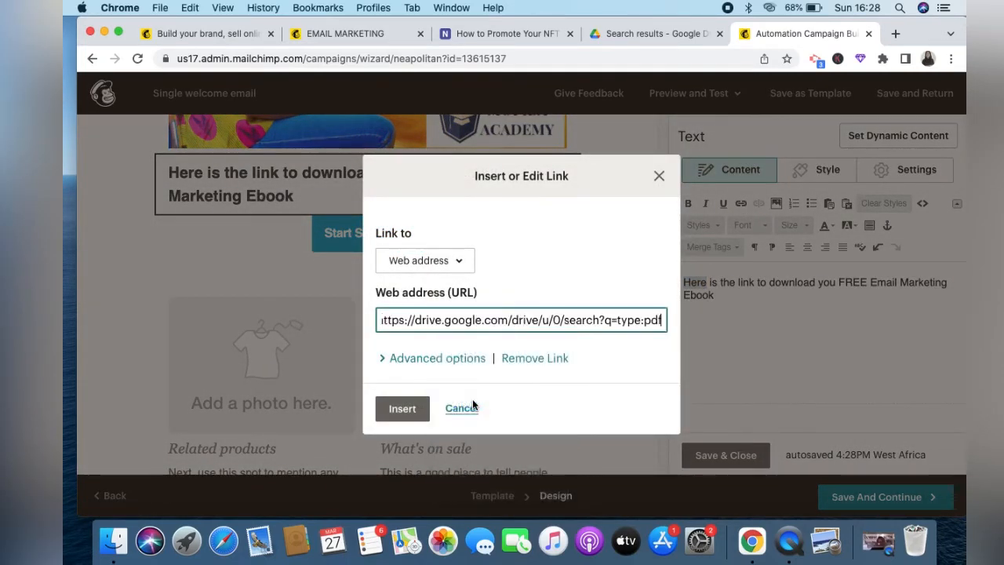
pyautogui.click(403, 409)
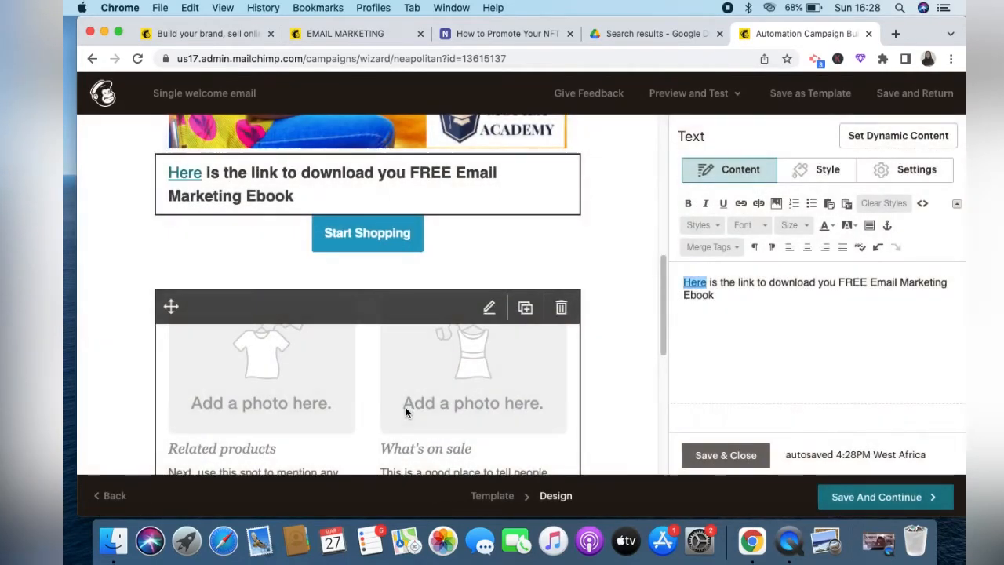
# - Make the linked word "Here" bold and set its font size to 18
pyautogui.click(732, 303)
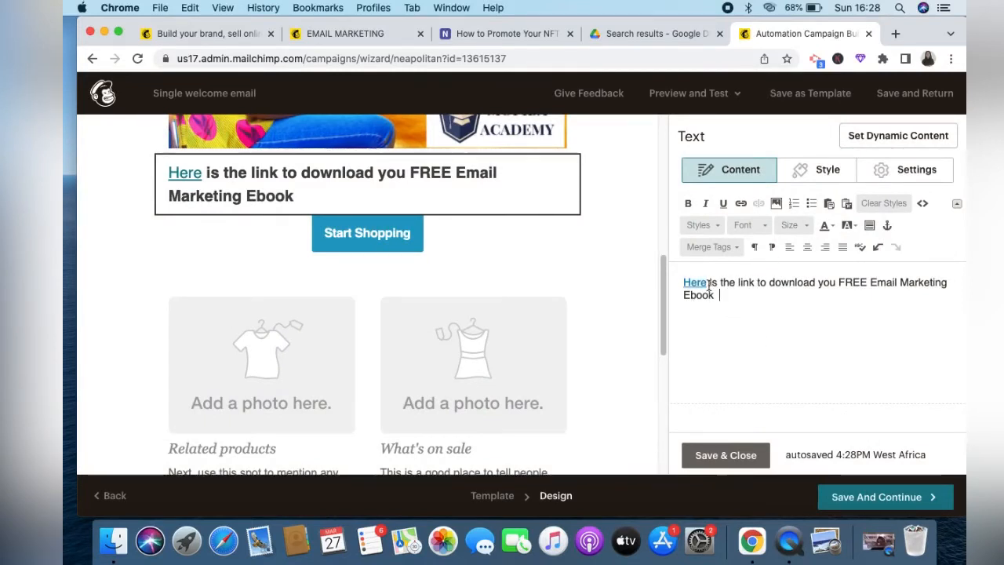
pyautogui.moveTo(709, 284); pyautogui.dragTo(684, 284)
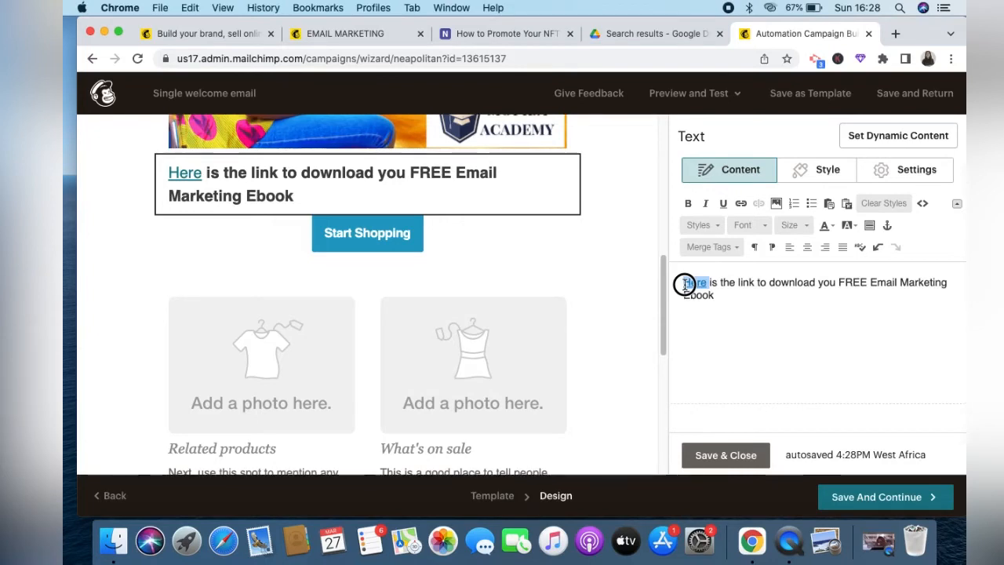
pyautogui.click(687, 204)
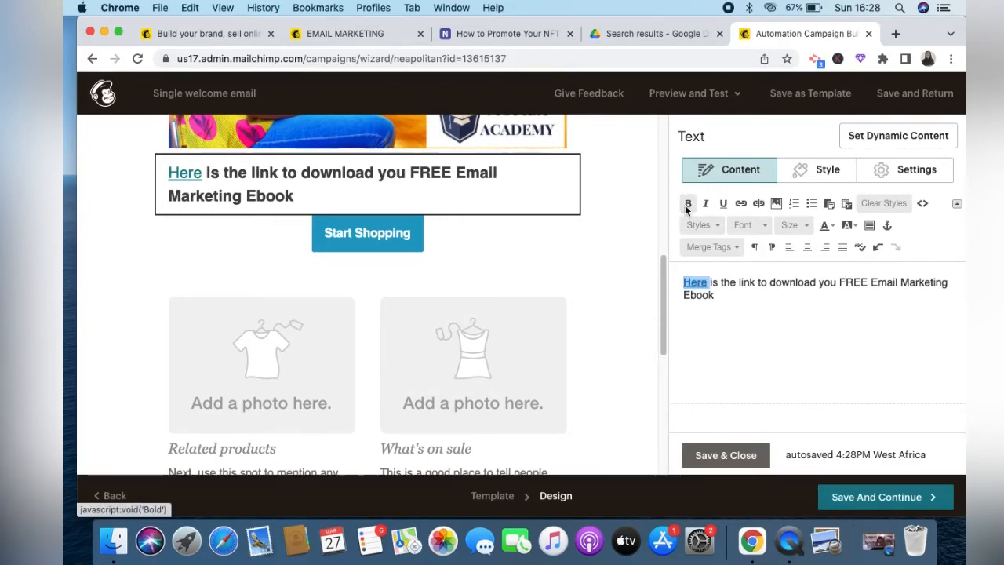
pyautogui.click(798, 226)
pyautogui.click(799, 299)
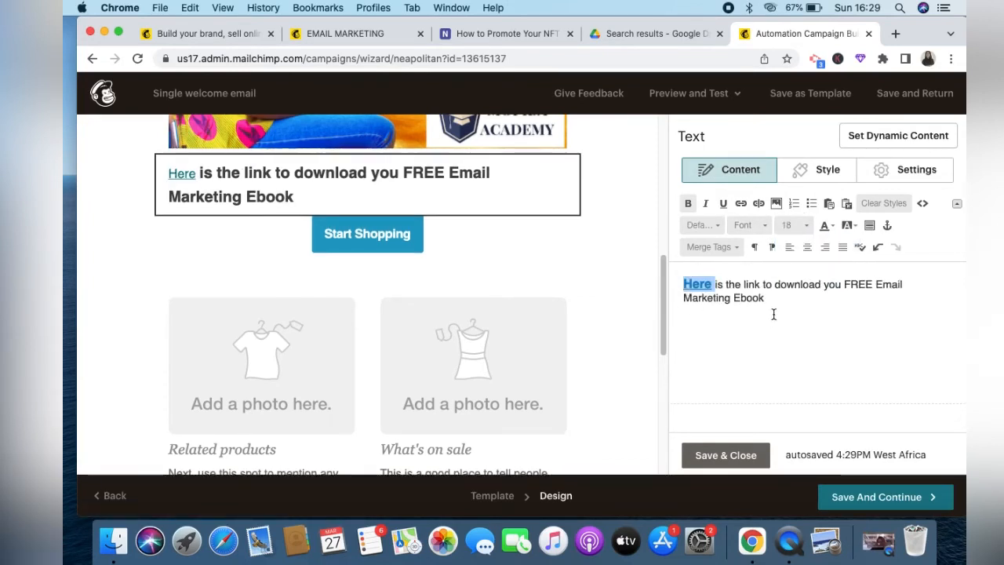
pyautogui.click(774, 314)
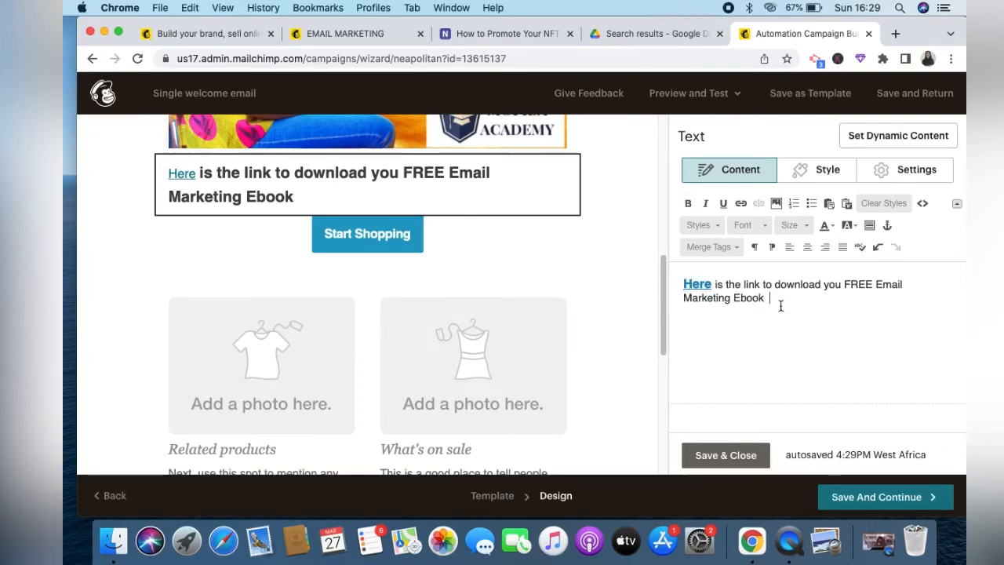
# - Add a full stop after "Ebook" in the download text and justify the paragraph
pyautogui.write('.')
pyautogui.click(808, 248)
pyautogui.click(791, 247)
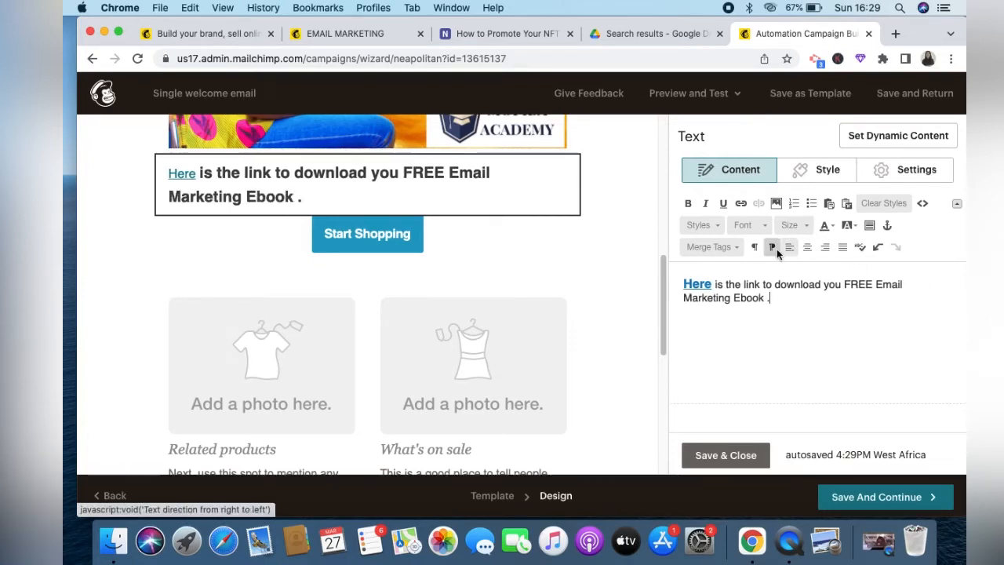
pyautogui.click(825, 248)
pyautogui.click(841, 247)
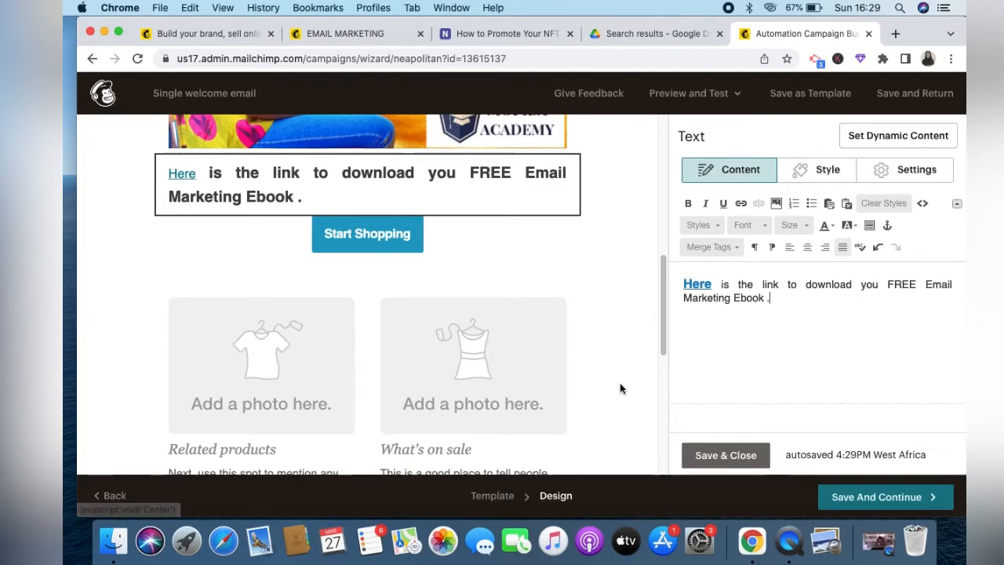
# - Delete the two-column block with the "Related products" and "What's on sale" placeholders below the Start Shopping button
pyautogui.scroll(-5, 523, 384)
pyautogui.scroll(3, 518, 364)
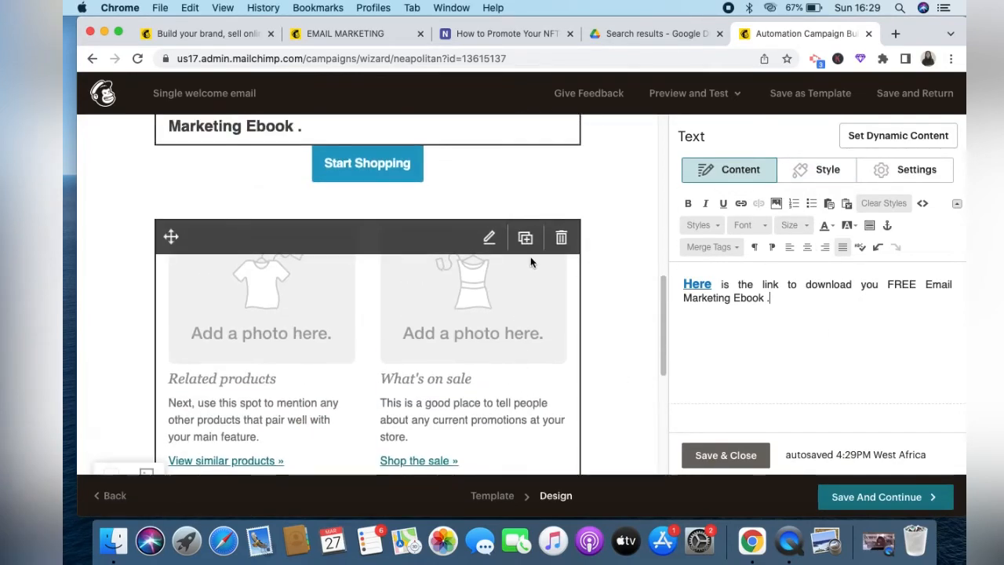
pyautogui.scroll(3, 548, 384)
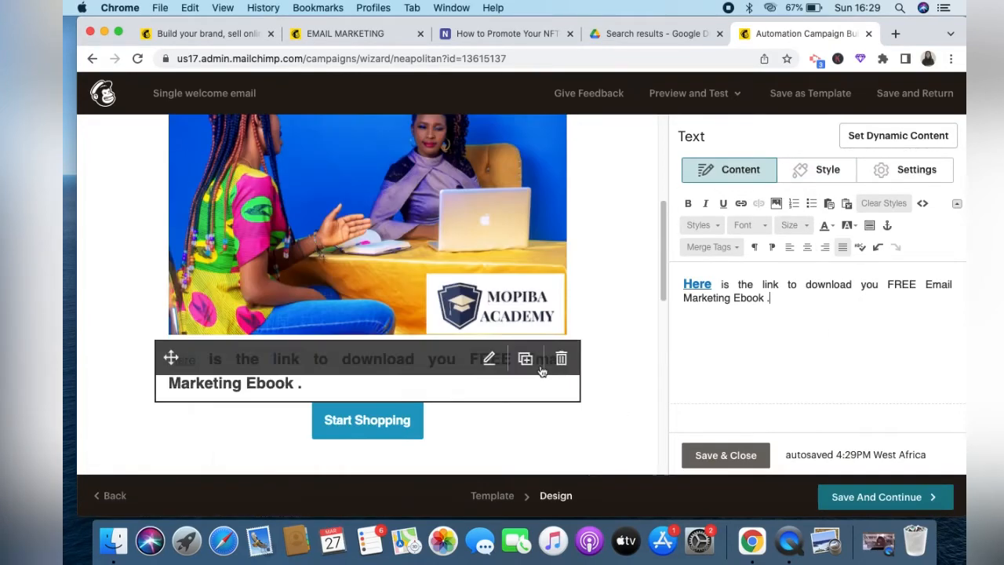
pyautogui.scroll(-5, 519, 380)
pyautogui.scroll(3, 521, 344)
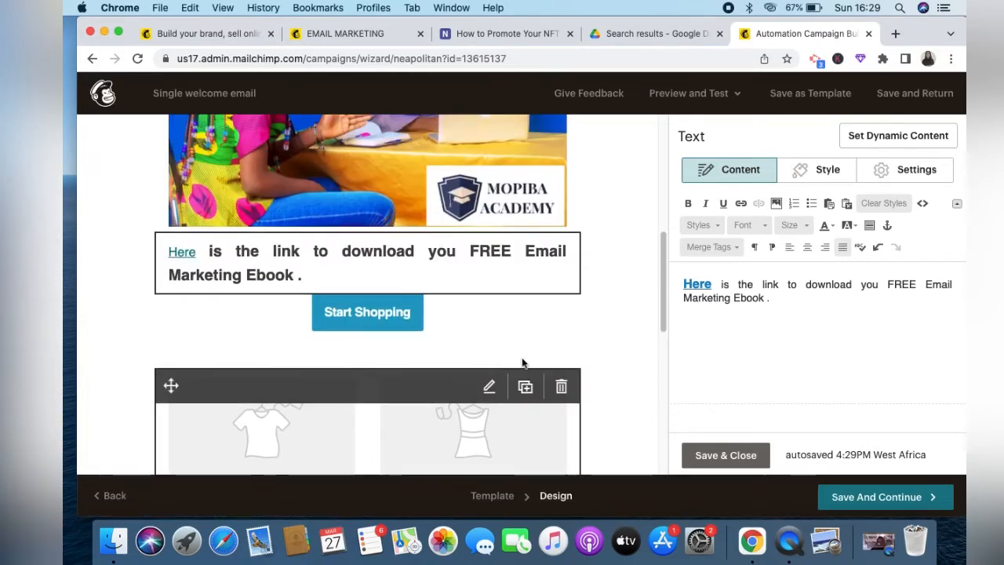
pyautogui.click(561, 386)
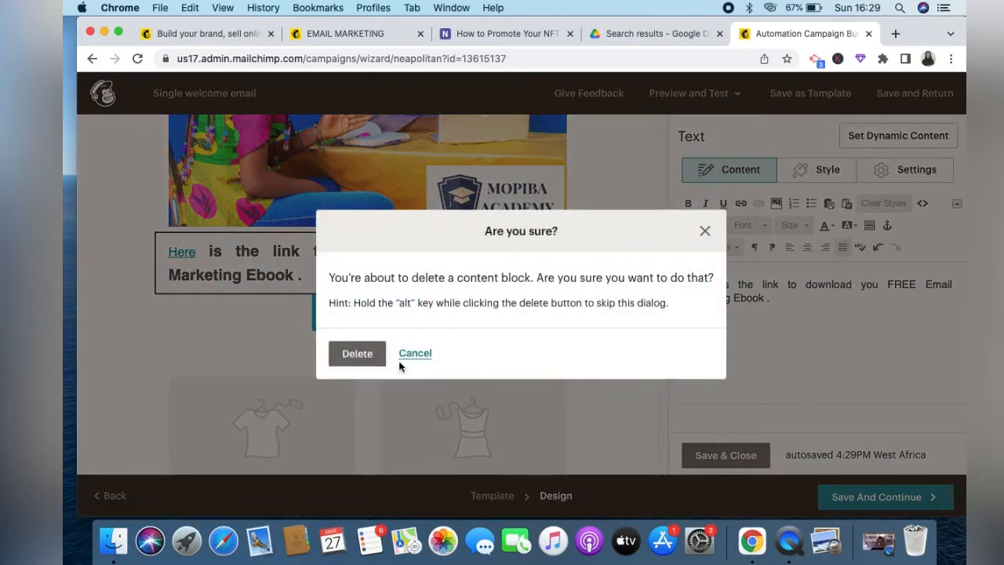
pyautogui.click(357, 353)
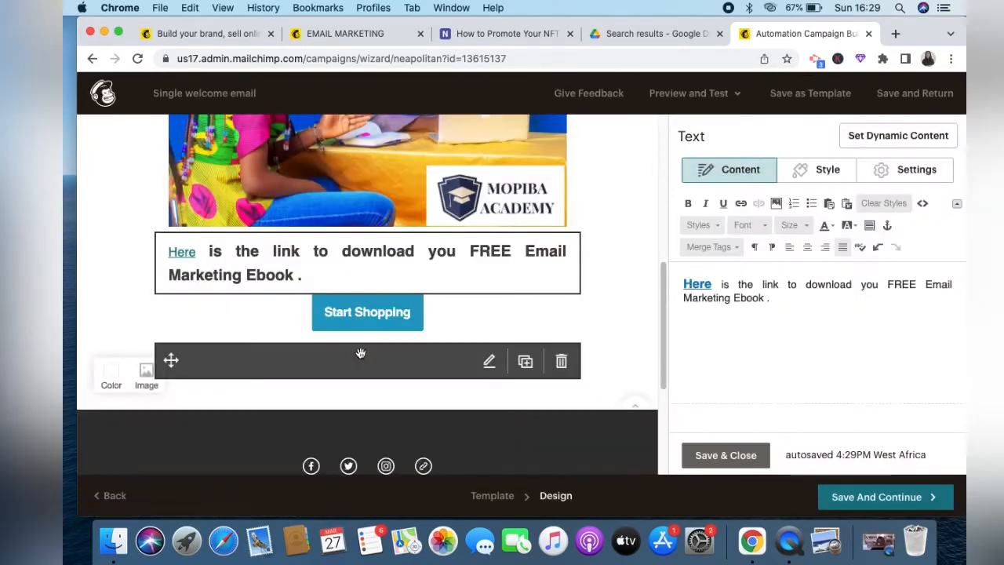
# - Set the "Beginners Guide to Email Marketing" cover image from the content library as the footer section's background
pyautogui.scroll(-5, 505, 344)
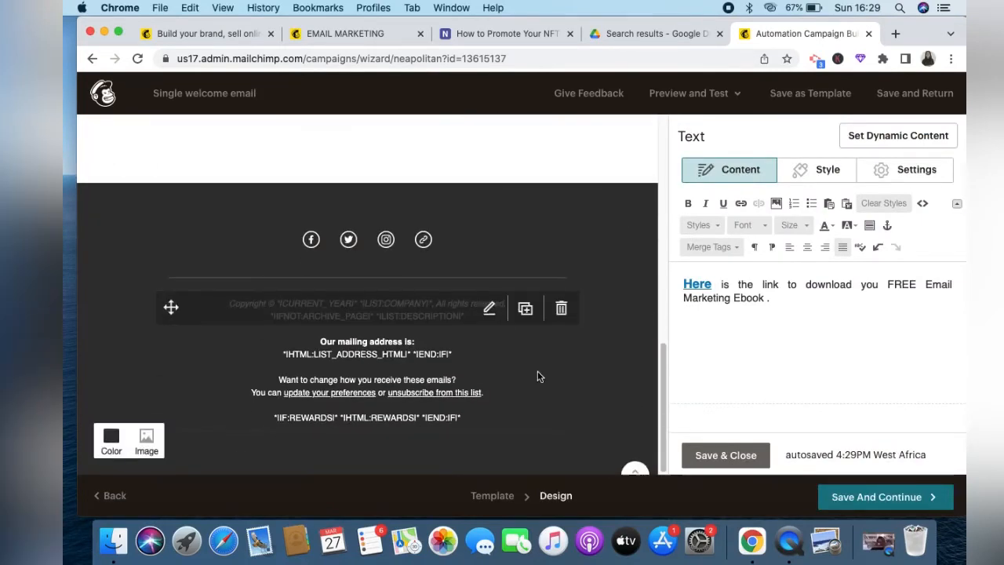
pyautogui.scroll(2, 585, 404)
pyautogui.scroll(-2, 576, 381)
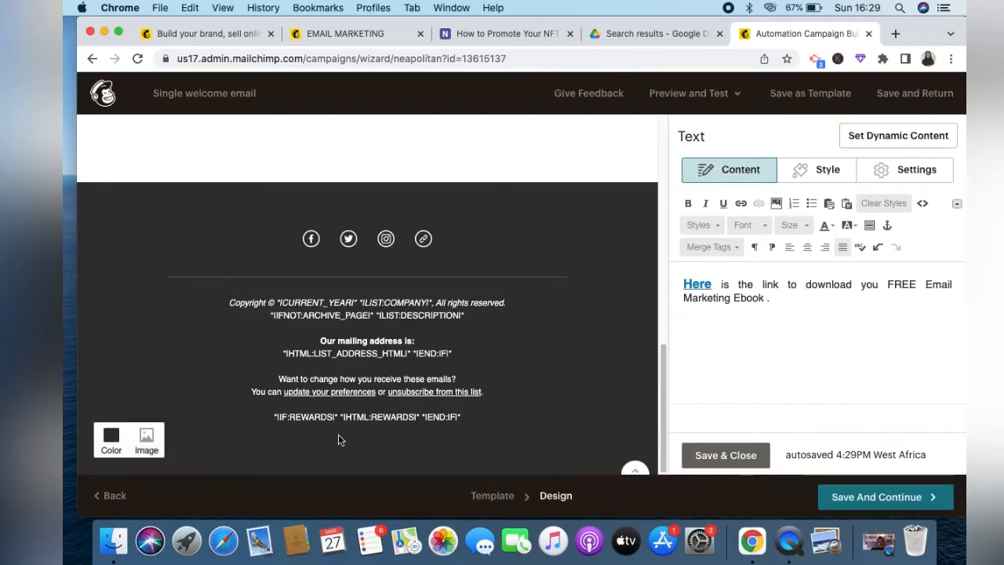
pyautogui.click(146, 444)
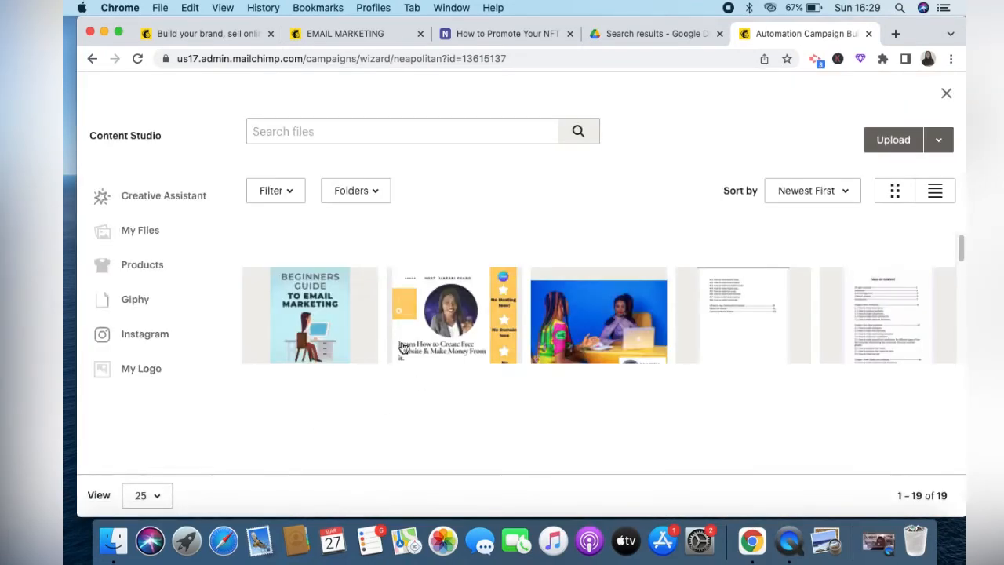
pyautogui.click(311, 323)
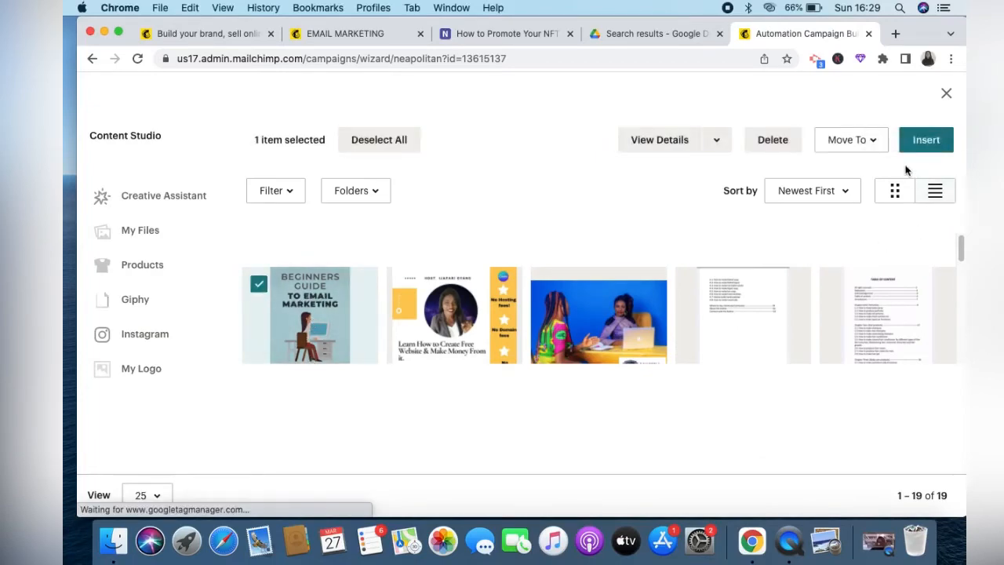
pyautogui.click(926, 141)
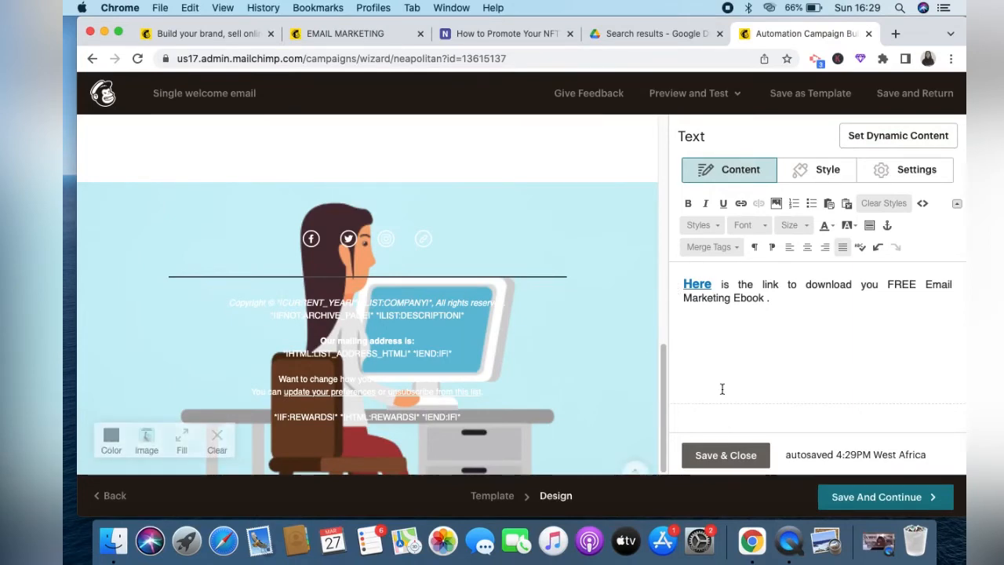
# - Review the finished email layout from header to footer, then save the design and continue to the campaign overview
pyautogui.scroll(10, 568, 212)
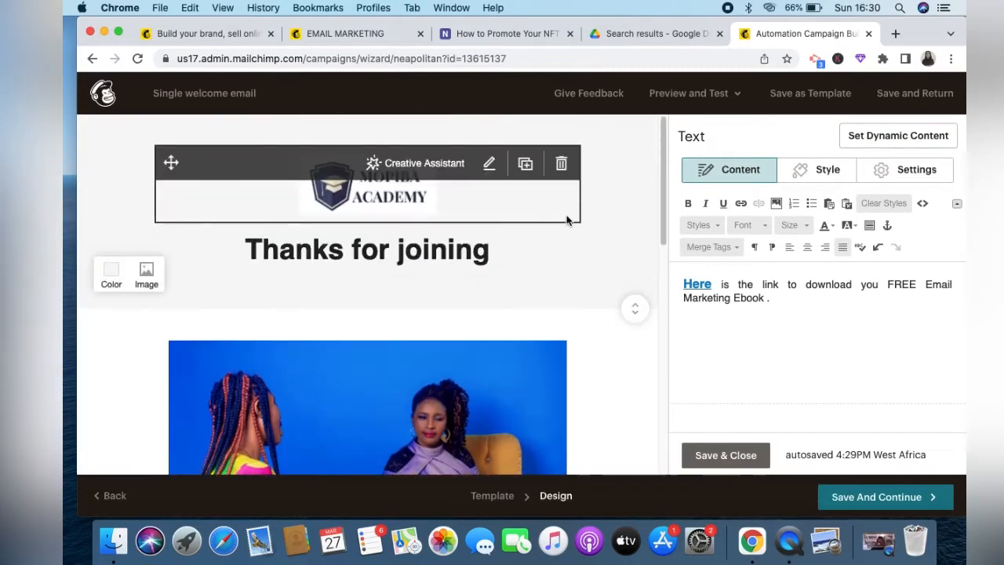
pyautogui.scroll(-3, 520, 307)
pyautogui.scroll(-6, 521, 310)
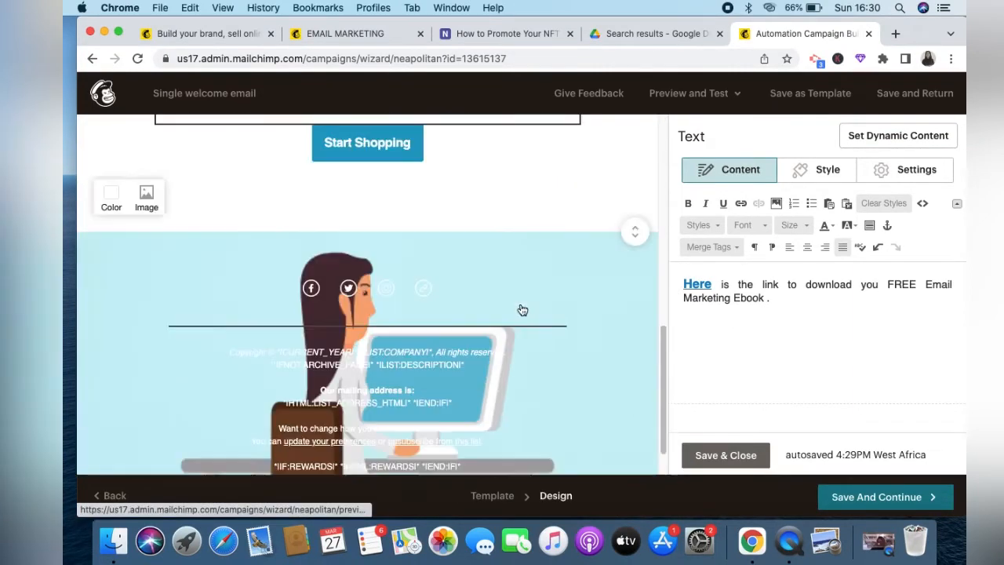
pyautogui.scroll(10, 526, 311)
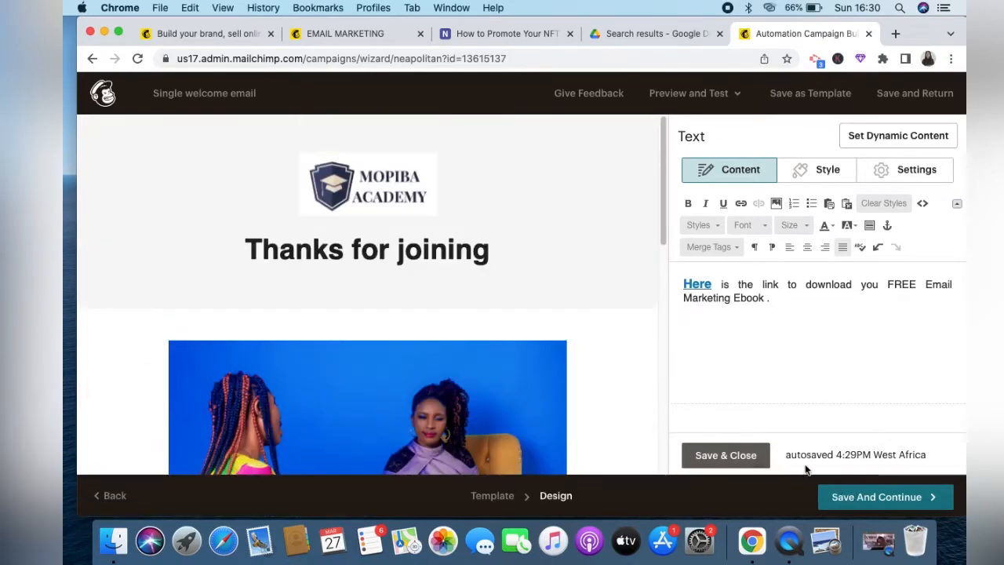
pyautogui.click(873, 498)
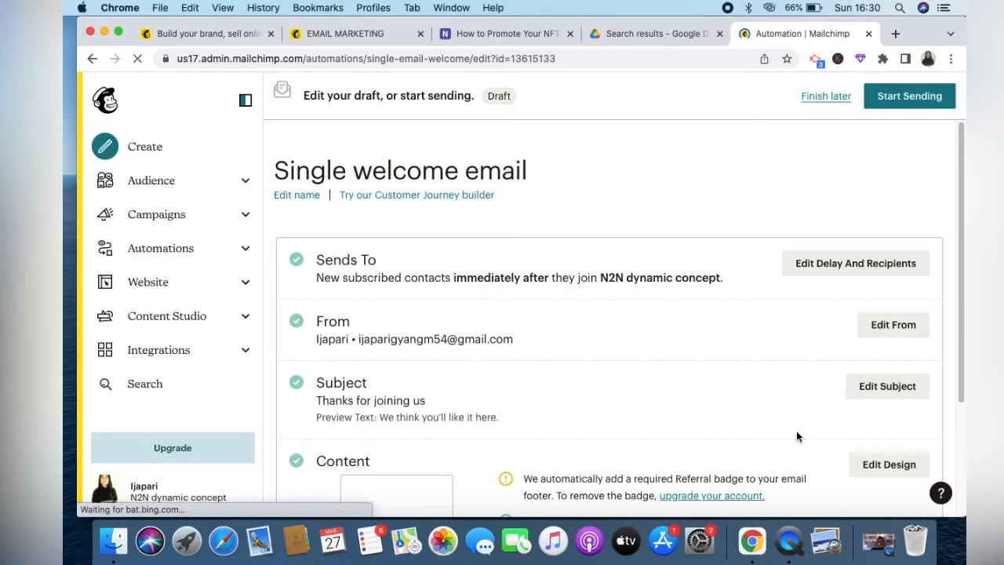
# - Send a test of the single welcome email to the saved Gmail address ending the recipient suggestions, and close the confirmation
pyautogui.scroll(-2, 796, 434)
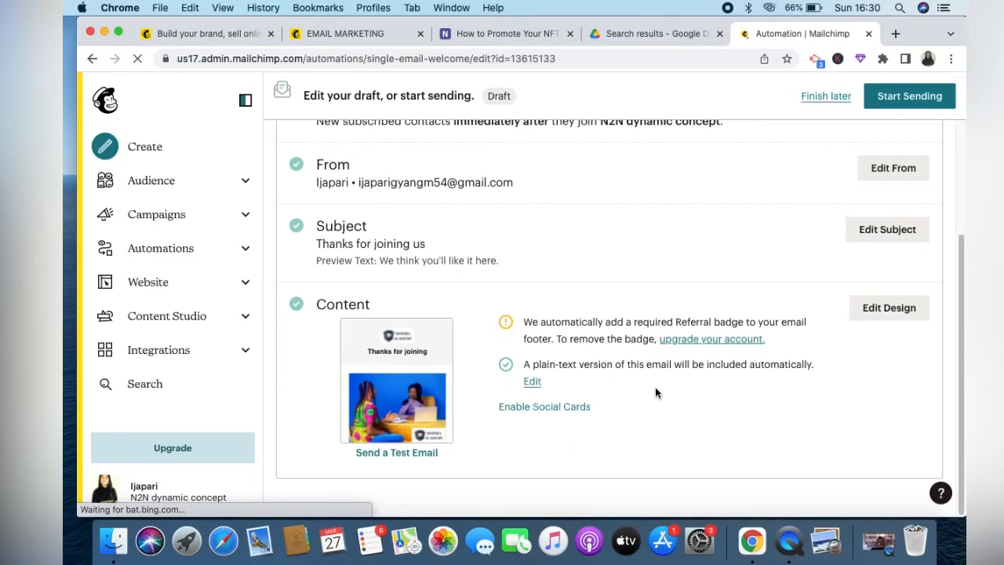
pyautogui.scroll(1, 374, 460)
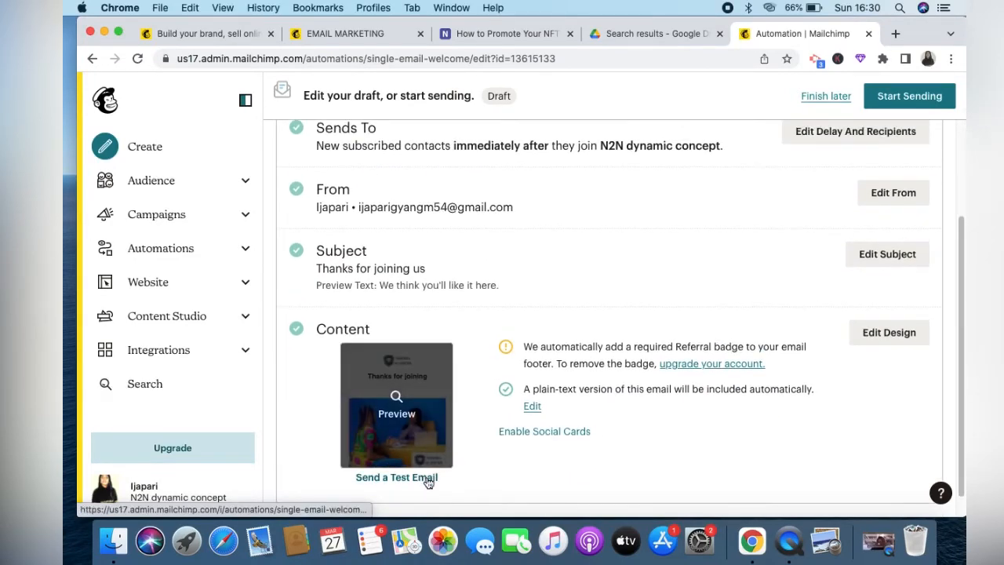
pyautogui.scroll(-1, 404, 471)
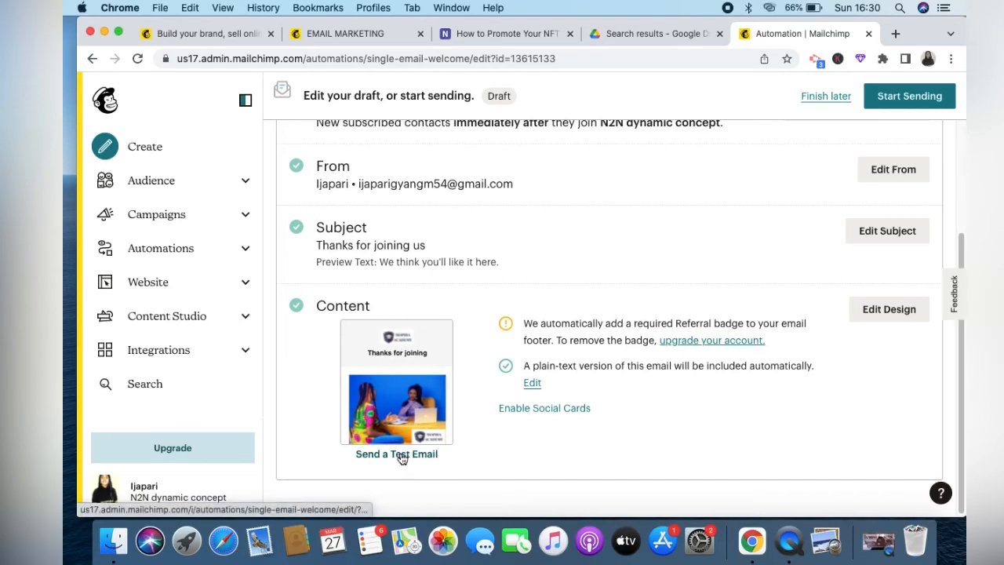
pyautogui.click(398, 454)
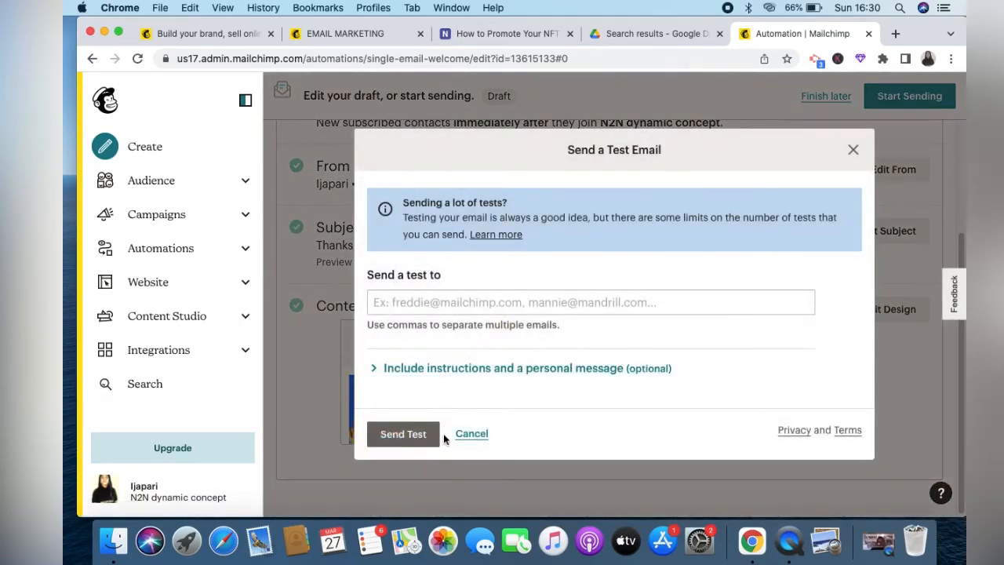
pyautogui.click(399, 301)
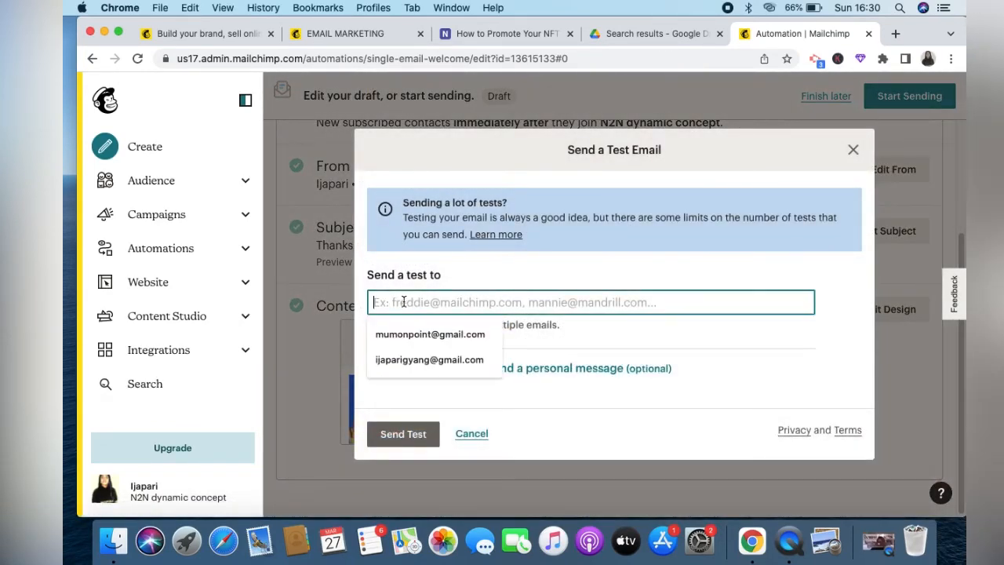
pyautogui.click(434, 360)
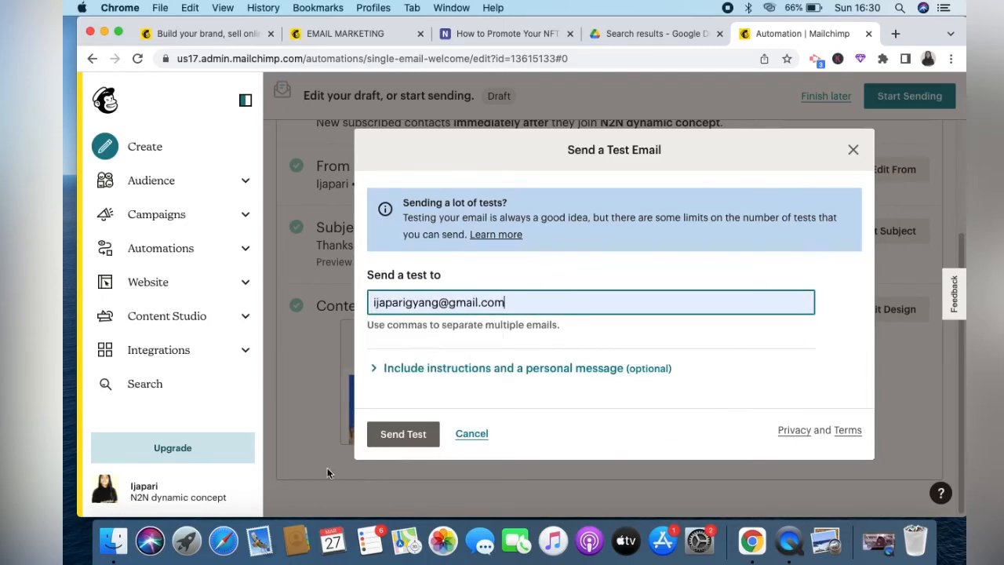
pyautogui.click(409, 438)
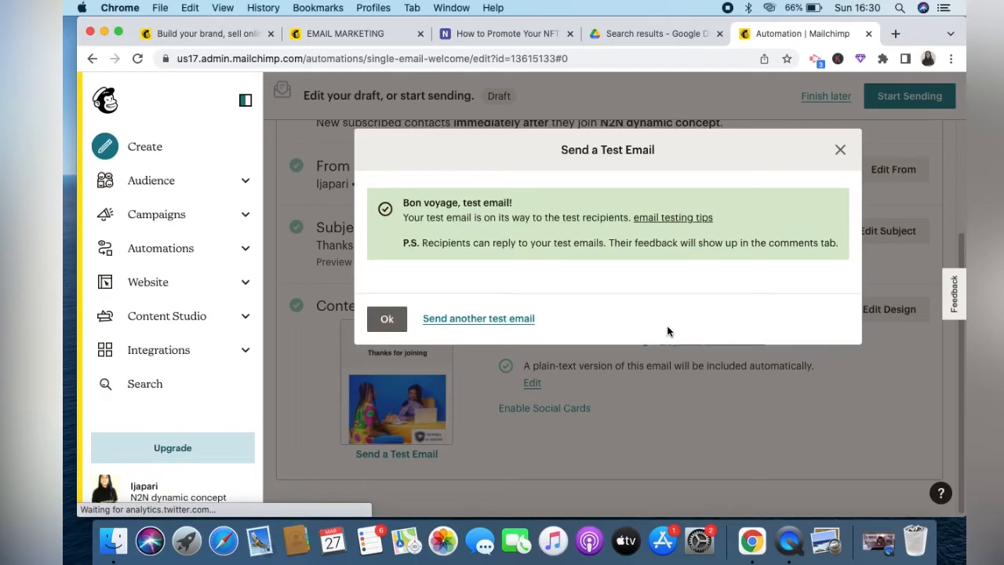
pyautogui.click(840, 150)
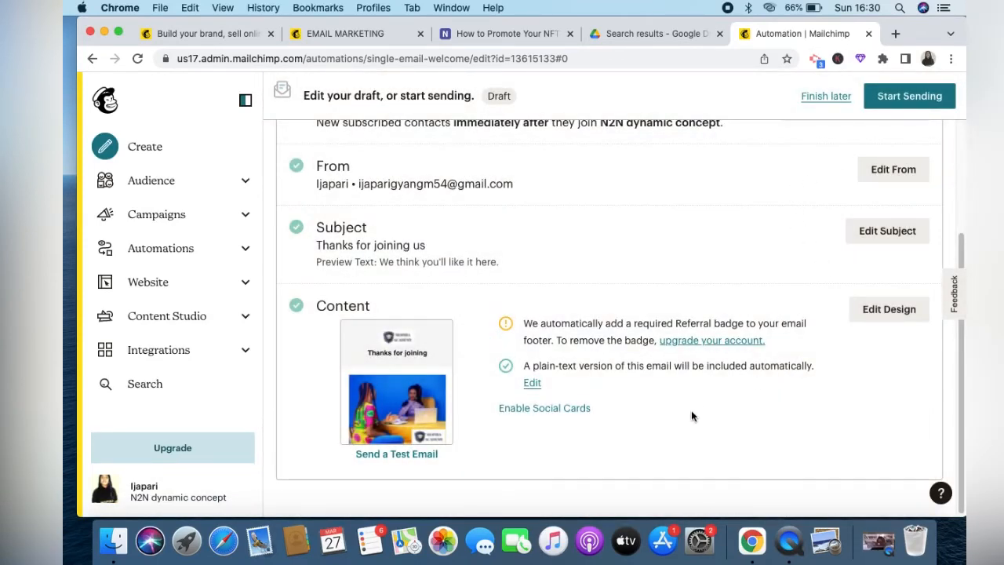
# - Review the welcome email's campaign overview and compare it with the sign-up form on the published email marketing landing page
pyautogui.scroll(4, 693, 417)
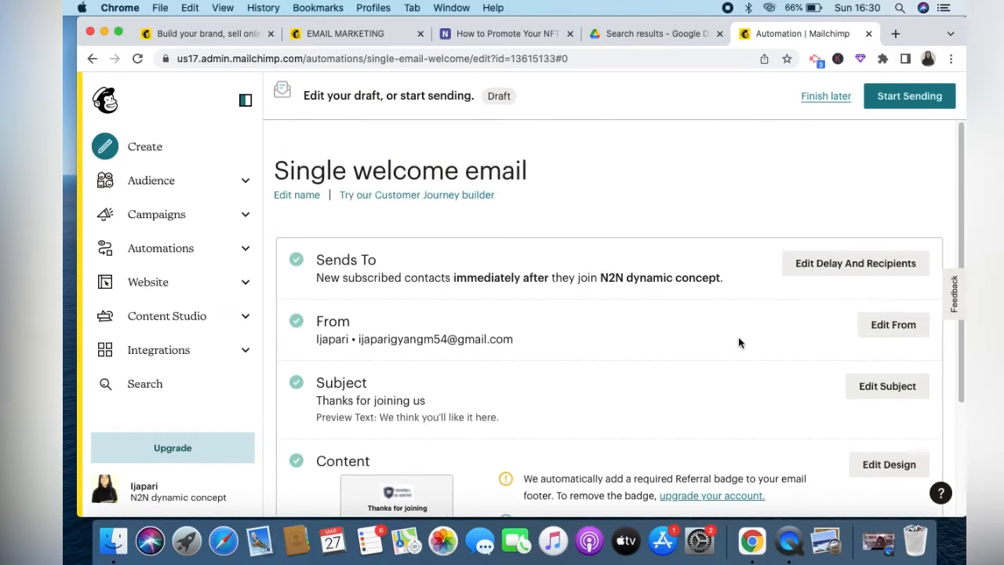
pyautogui.scroll(-4, 738, 342)
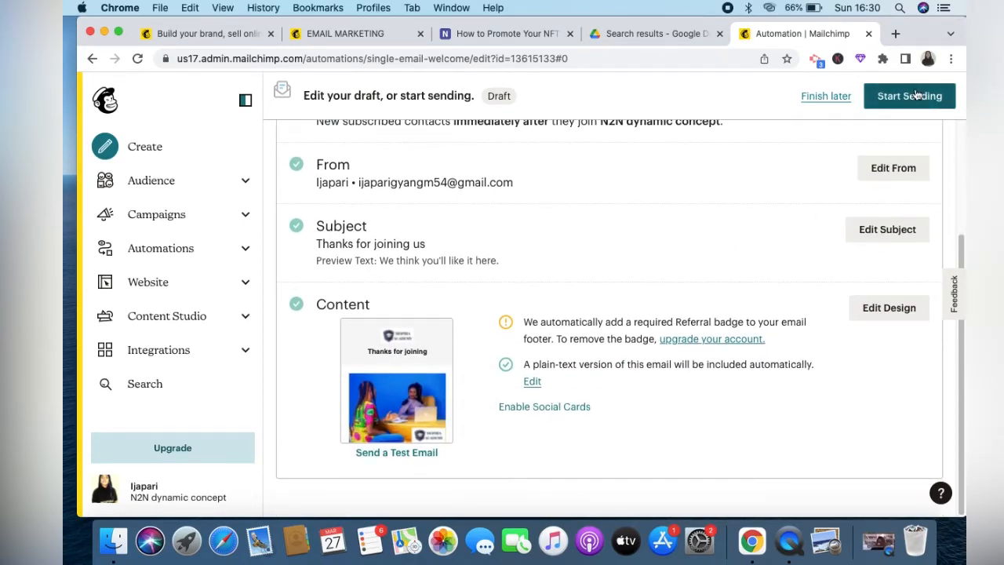
pyautogui.scroll(3, 871, 129)
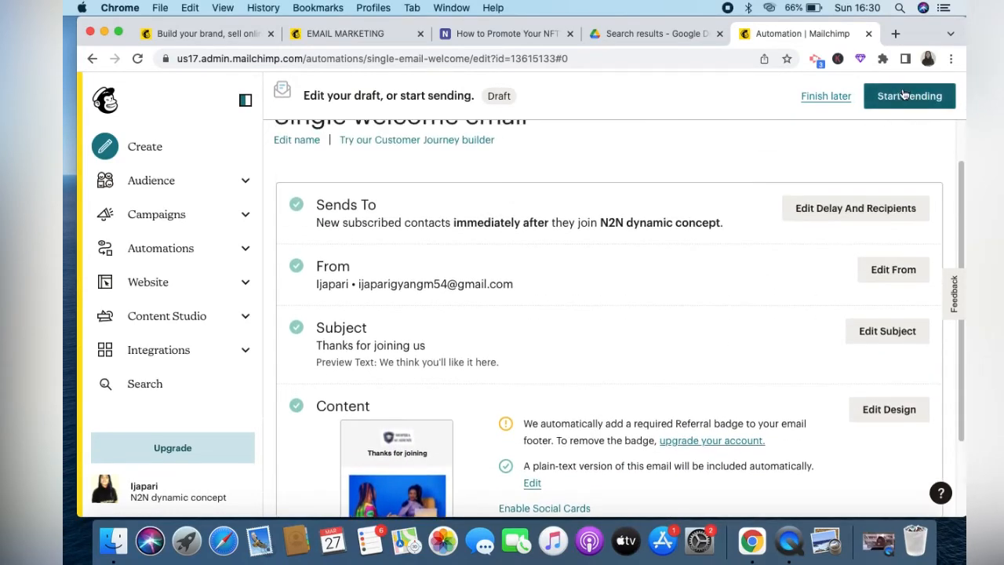
pyautogui.scroll(2, 684, 141)
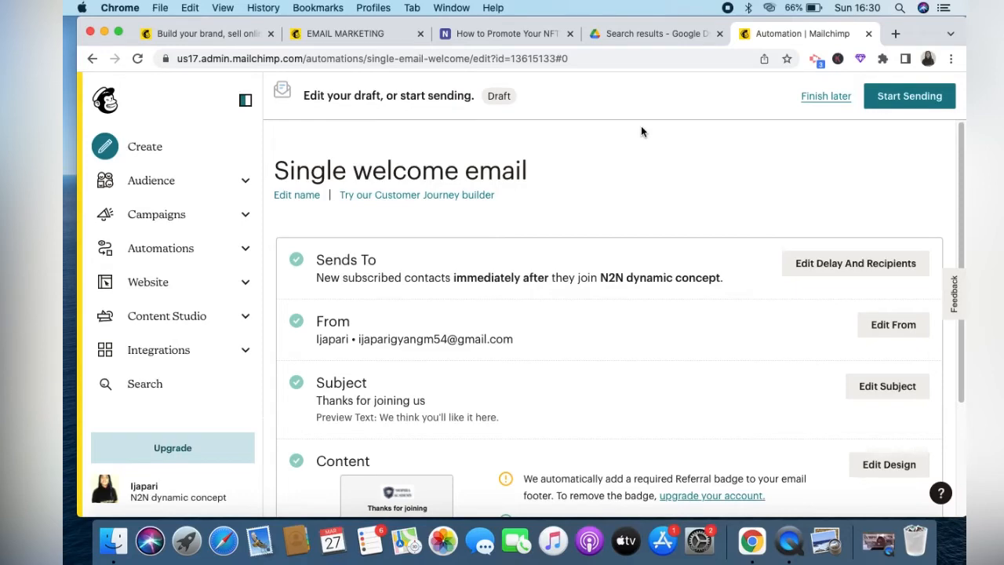
pyautogui.click(379, 34)
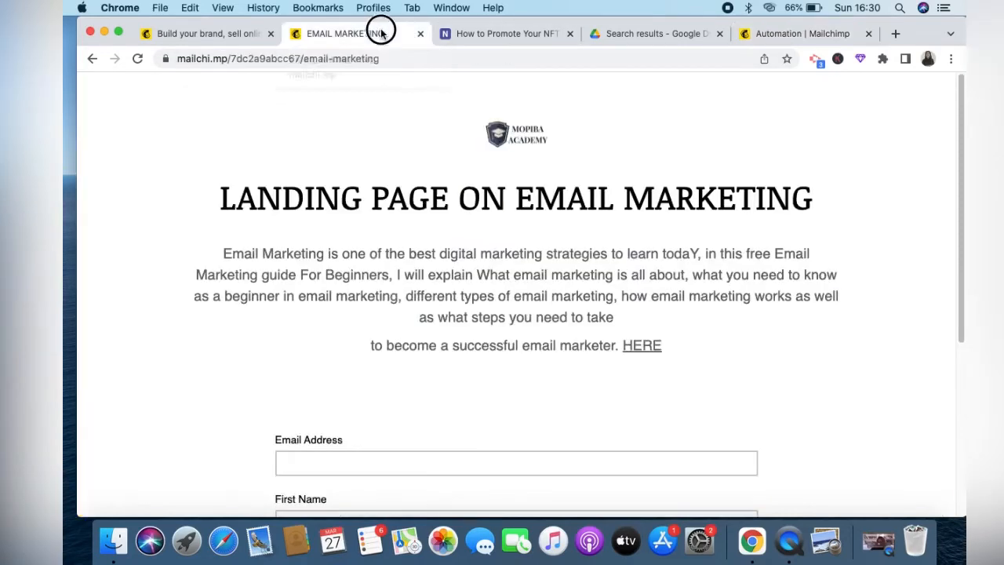
pyautogui.scroll(-5, 470, 282)
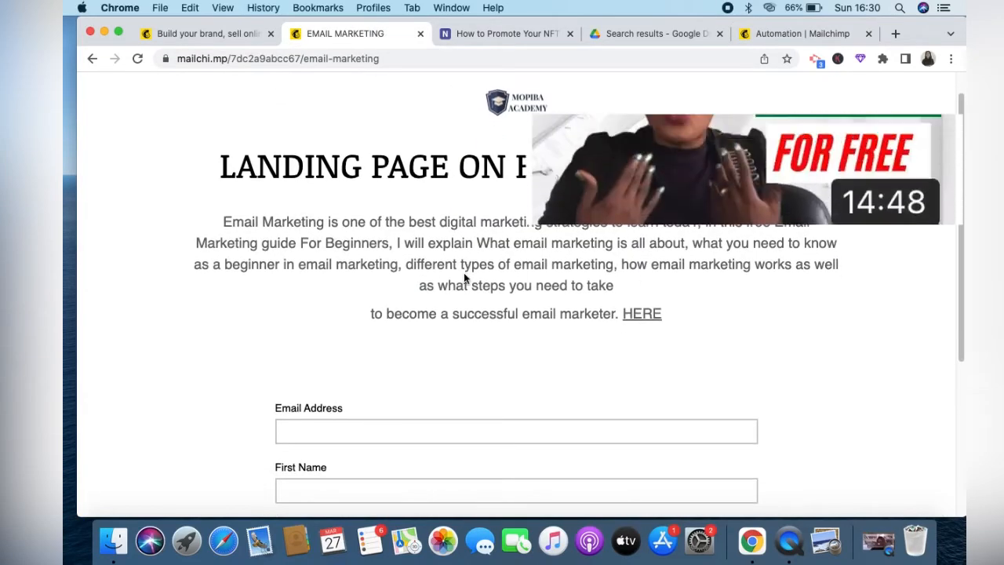
pyautogui.scroll(3, 513, 280)
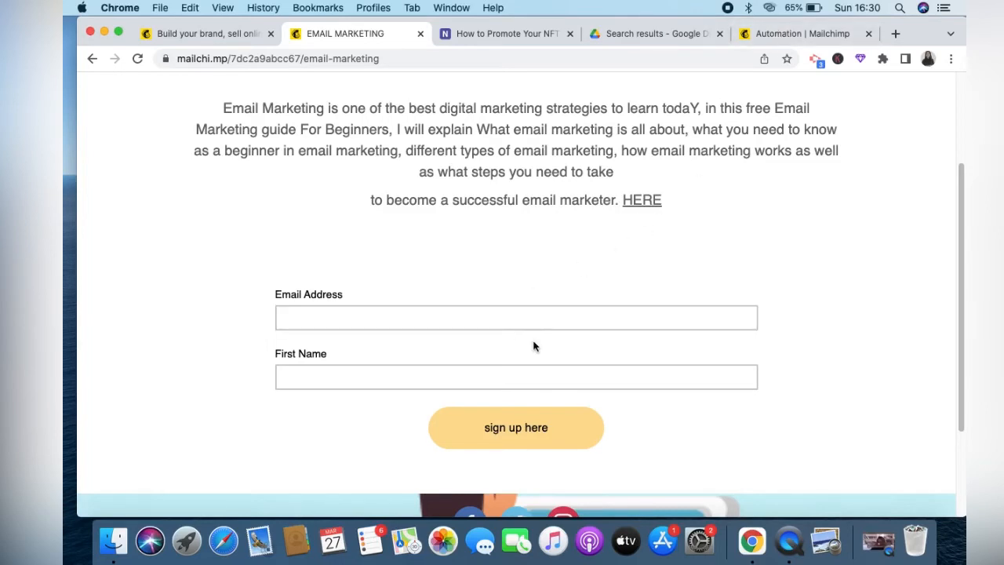
pyautogui.click(791, 35)
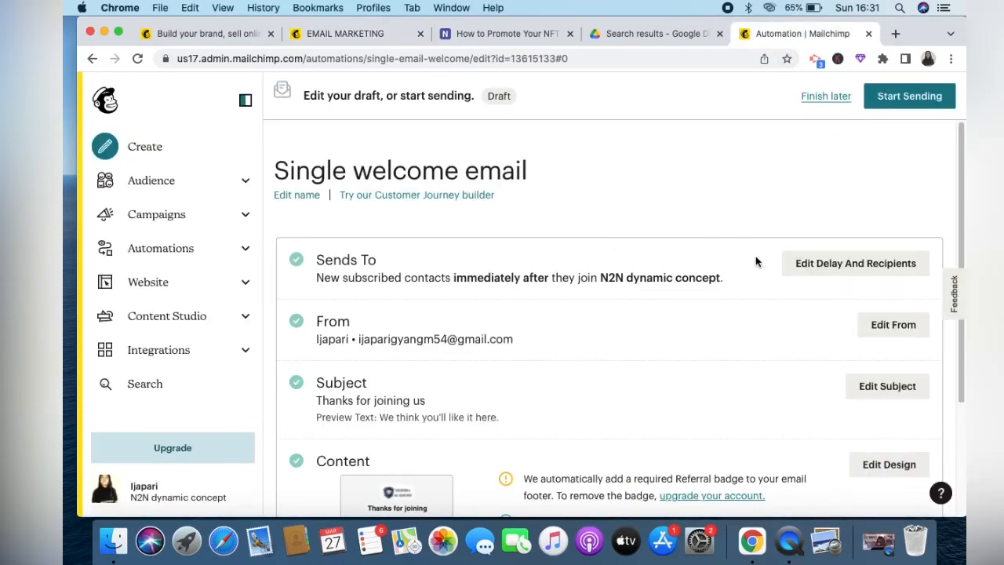
pyautogui.scroll(-4, 734, 279)
pyautogui.scroll(4, 735, 279)
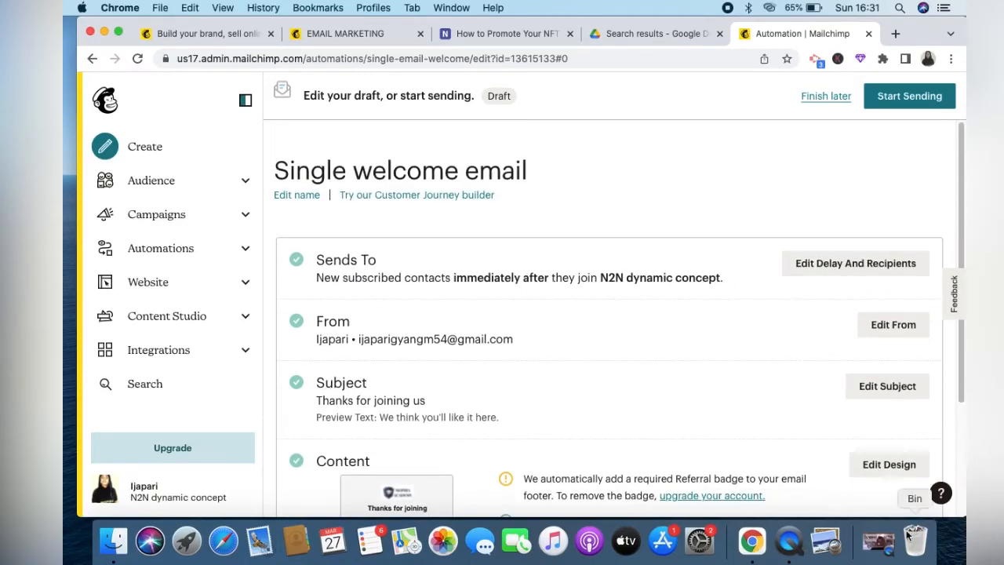
pyautogui.click(883, 549)
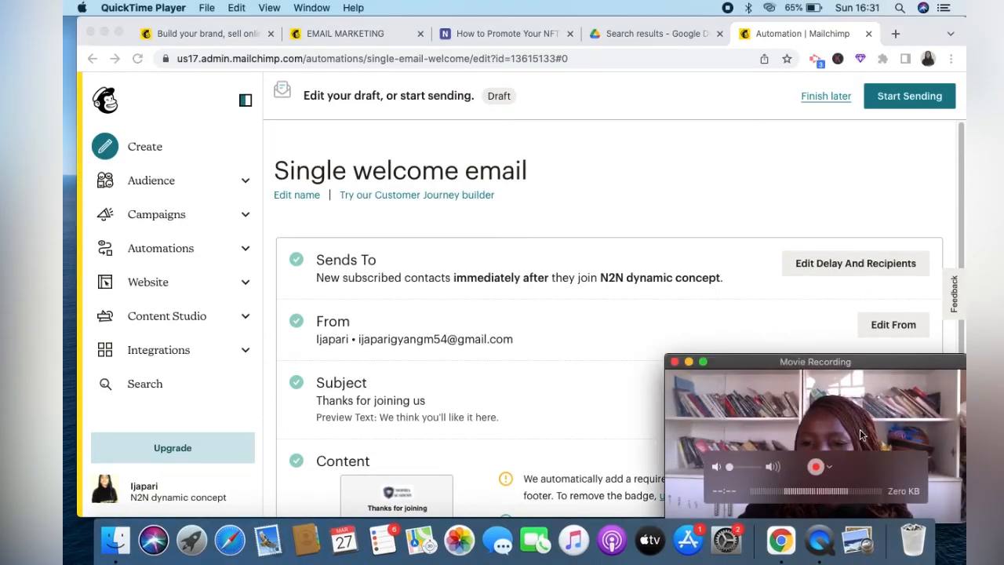
pyautogui.click(763, 320)
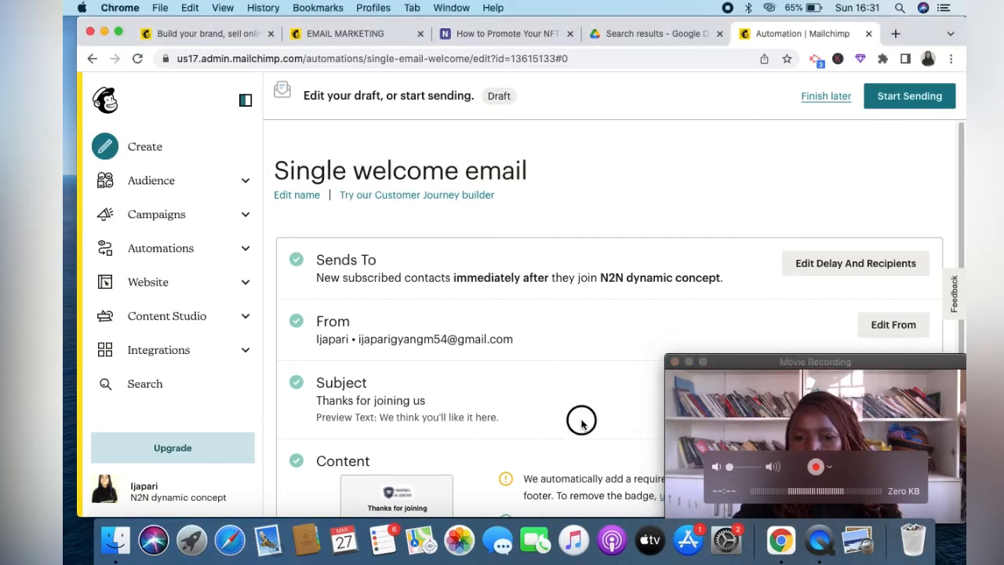
pyautogui.click(710, 421)
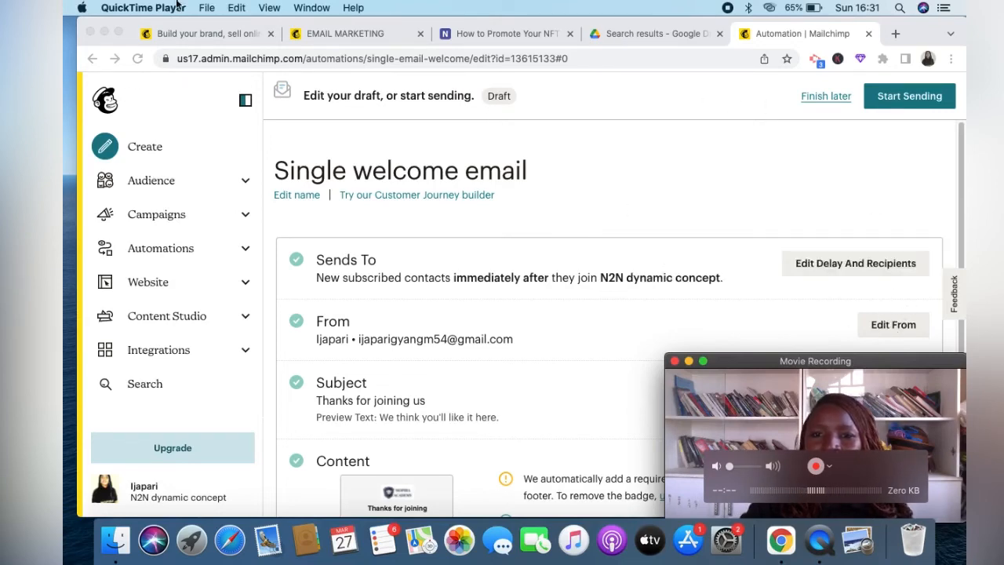
# - Switch to Google Drive and look through the opening pages of Email Essentials.pdf, including its cover, copyright notice and dedication
pyautogui.click(596, 34)
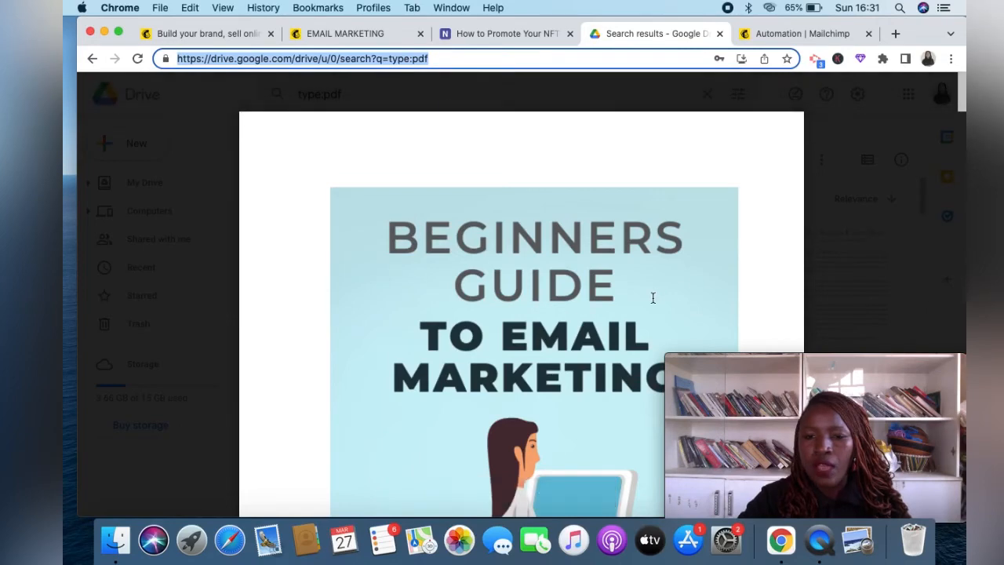
pyautogui.scroll(-10, 584, 324)
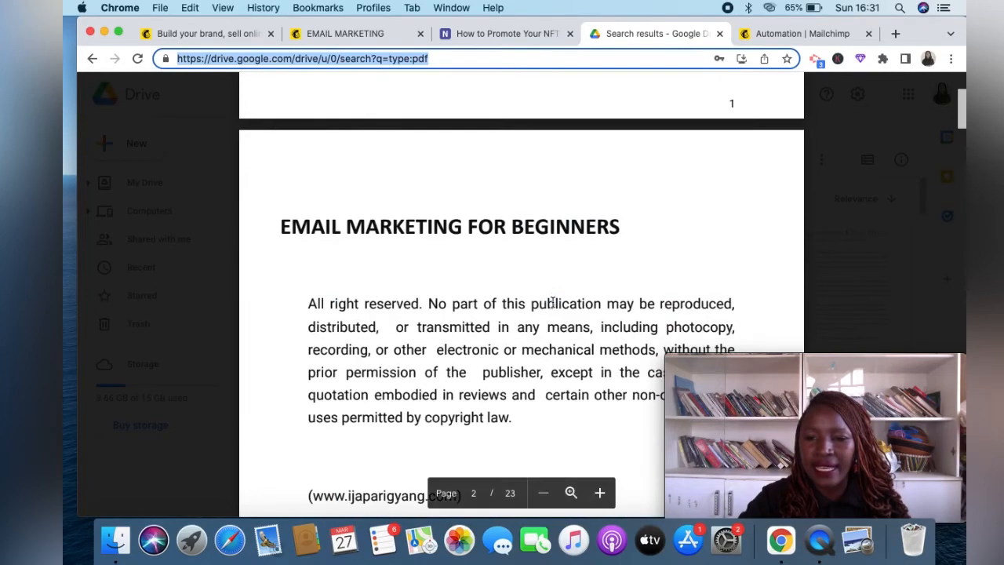
pyautogui.scroll(5, 553, 302)
pyautogui.scroll(4, 553, 302)
pyautogui.scroll(-8, 553, 302)
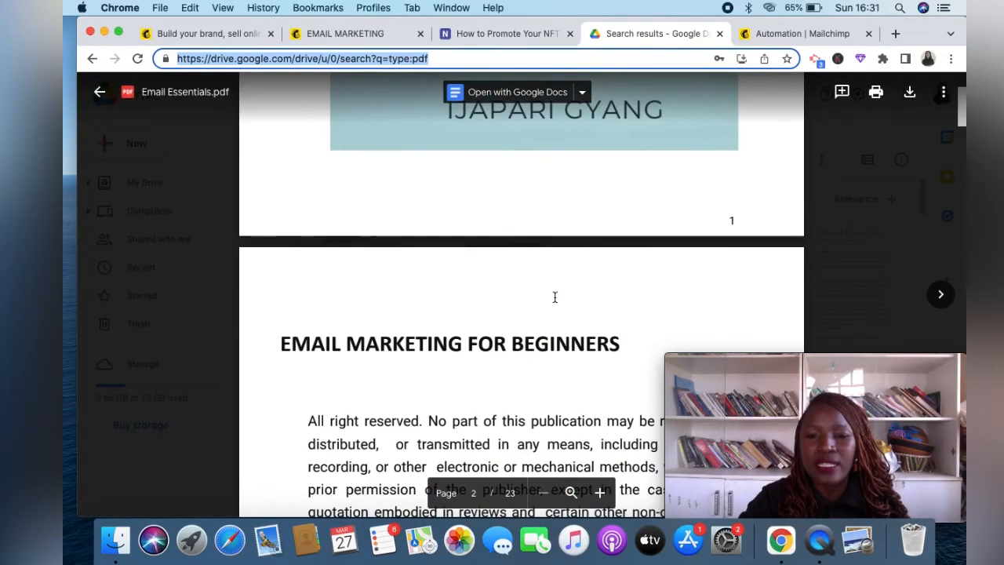
pyautogui.scroll(-3, 554, 298)
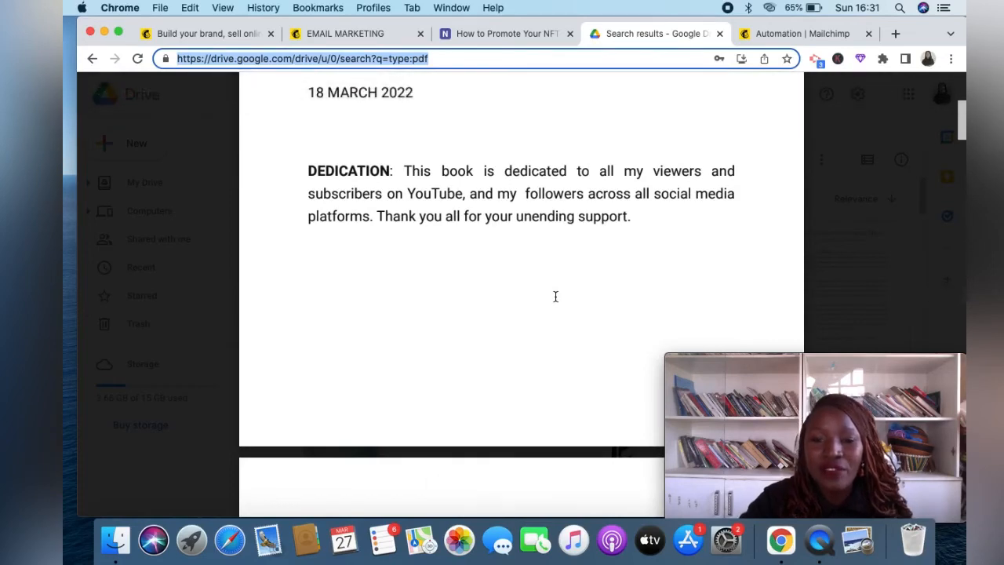
pyautogui.scroll(-5, 556, 296)
pyautogui.scroll(5, 556, 296)
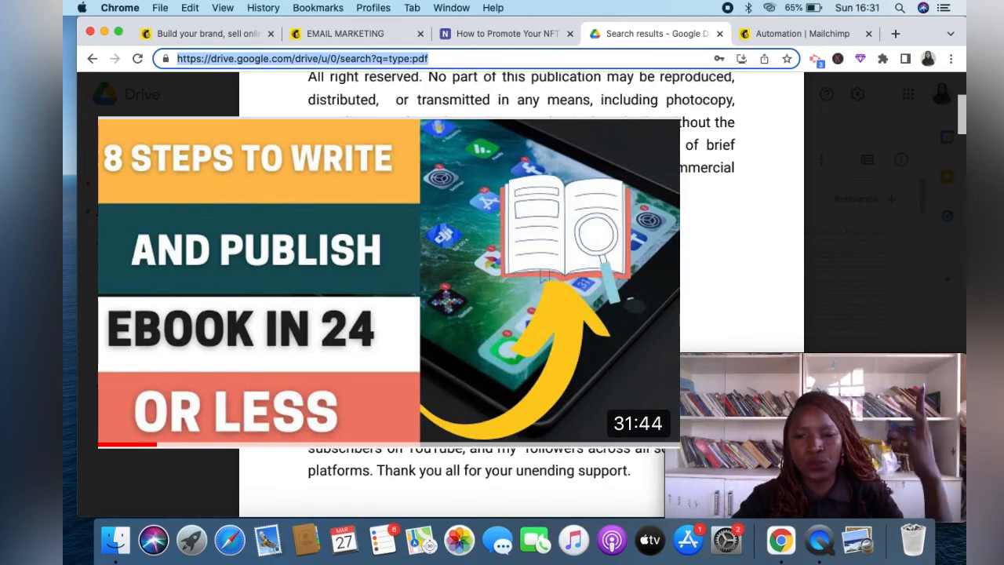
pyautogui.scroll(10, 556, 298)
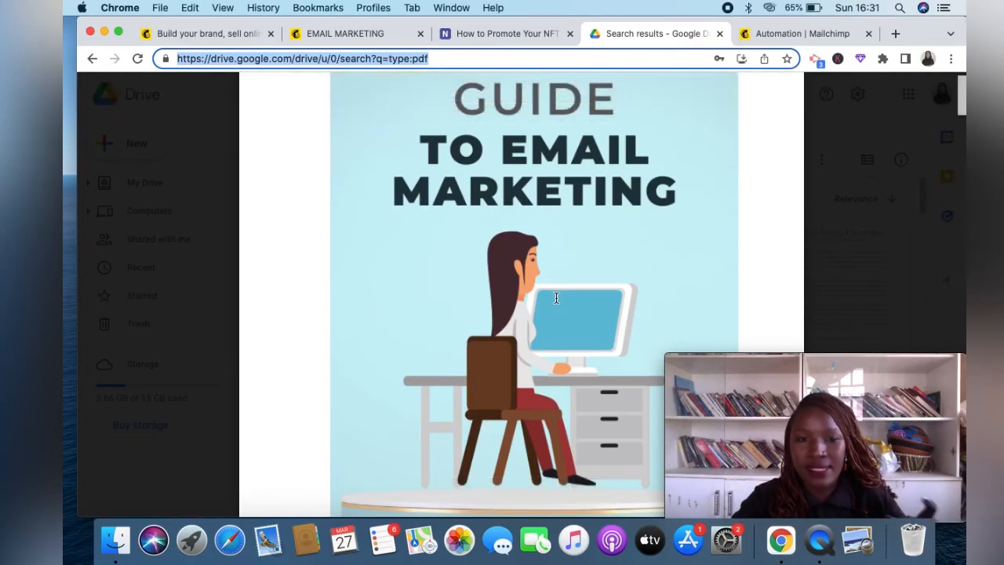
pyautogui.scroll(3, 556, 298)
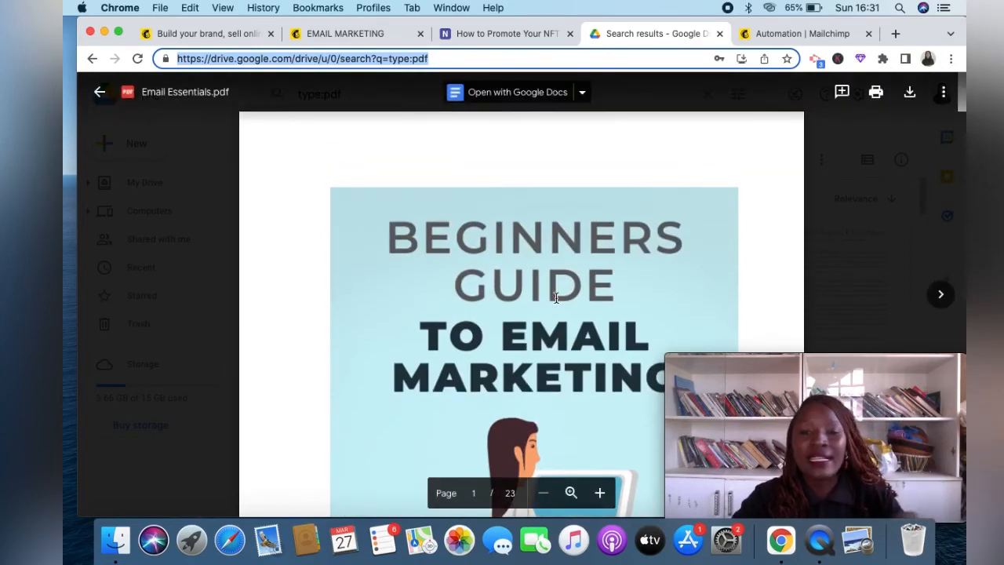
# - Examine the ebook PDF from its cover to the table of contents on page 3
pyautogui.scroll(-1, 554, 298)
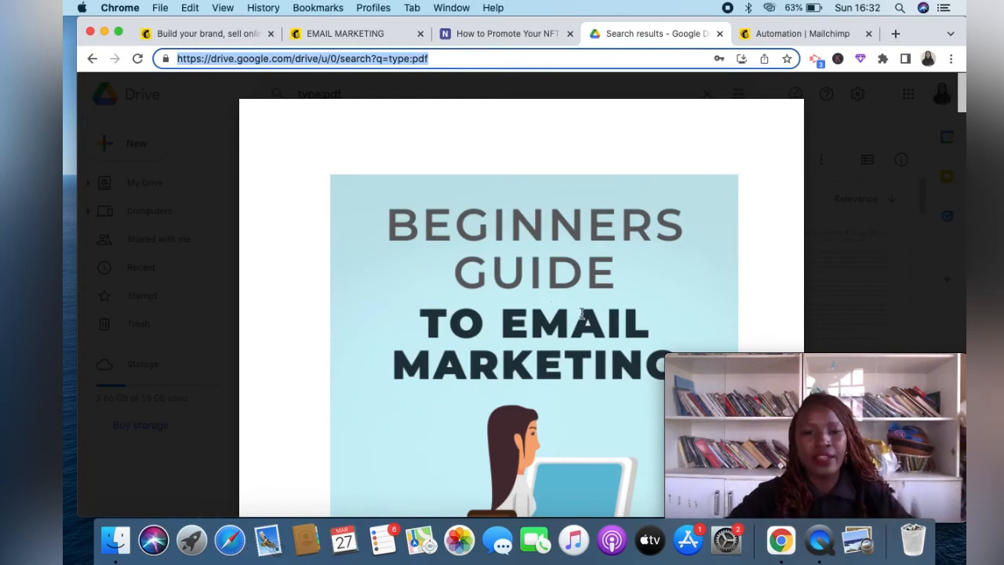
pyautogui.scroll(-3, 581, 314)
pyautogui.scroll(-10, 581, 313)
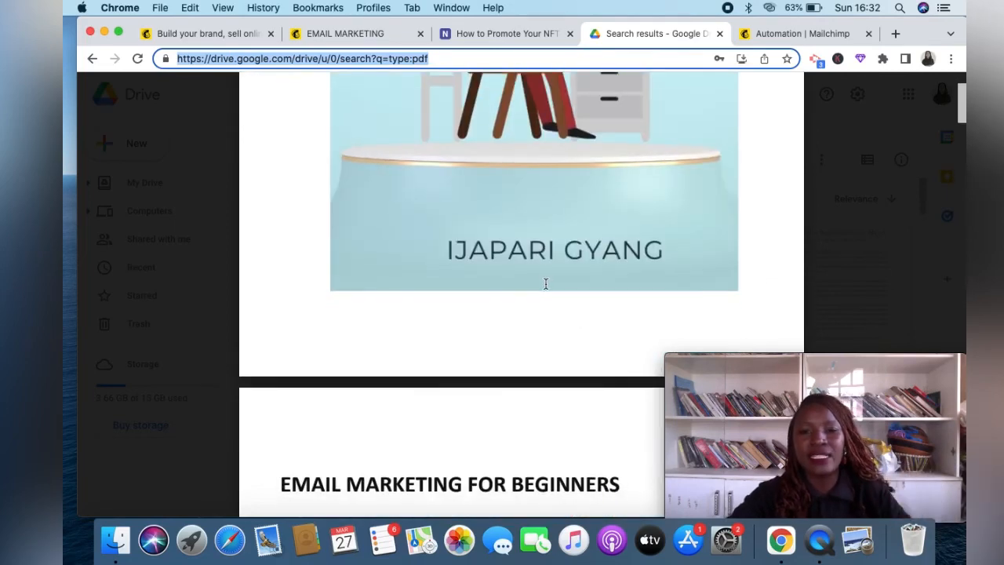
pyautogui.scroll(-5, 545, 284)
pyautogui.scroll(15, 544, 287)
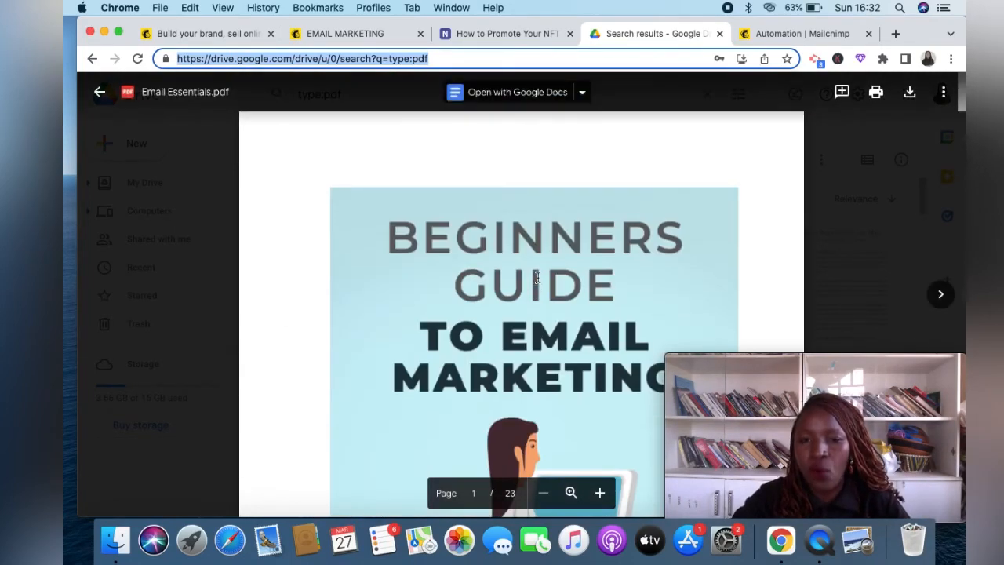
pyautogui.scroll(-10, 538, 277)
pyautogui.scroll(-20, 533, 281)
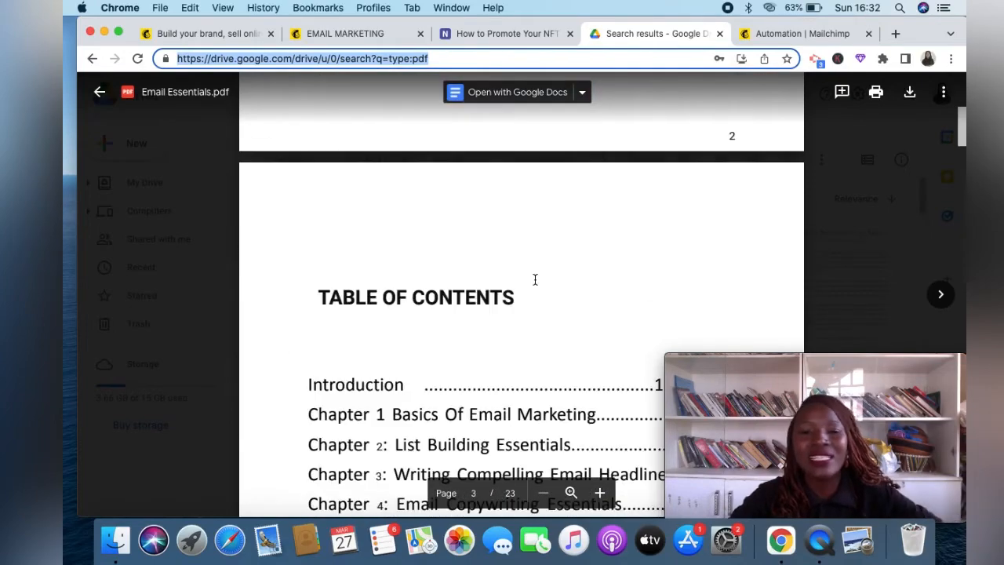
pyautogui.scroll(15, 525, 283)
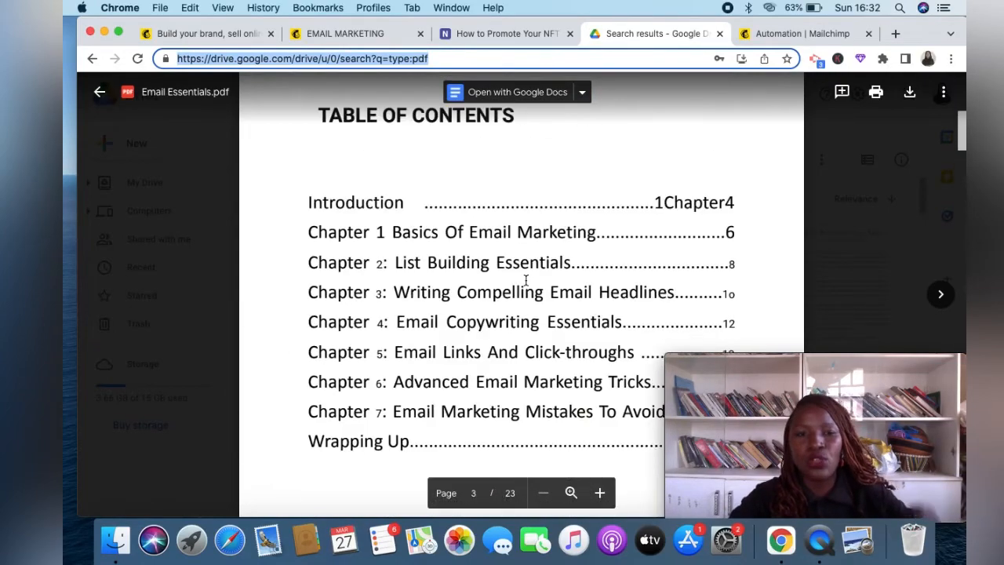